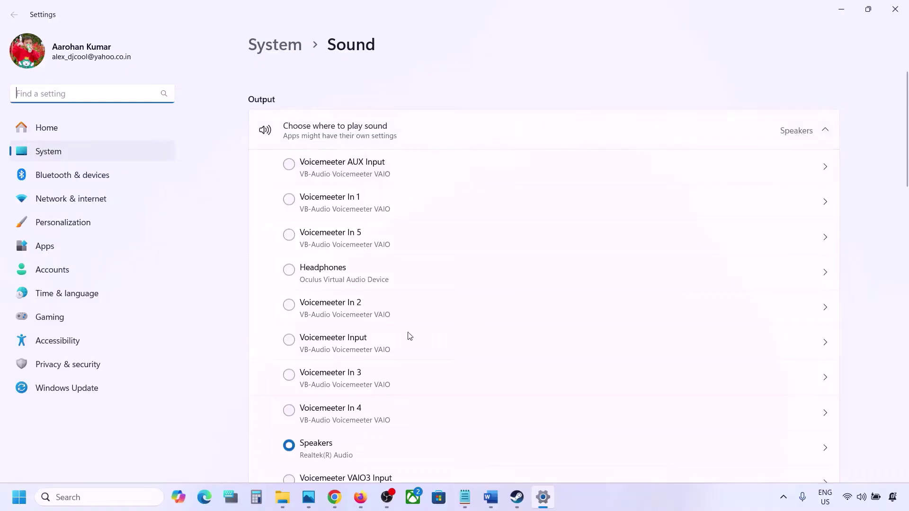
Choose the Realtek(R) Audio Speakers as the device where sound is played.
scroll(408, 335, "down", 2)
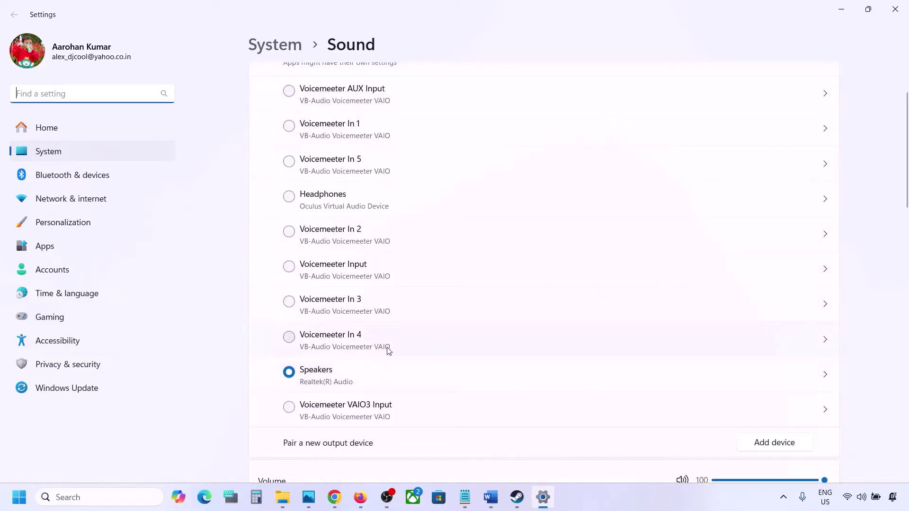
left_click(331, 377)
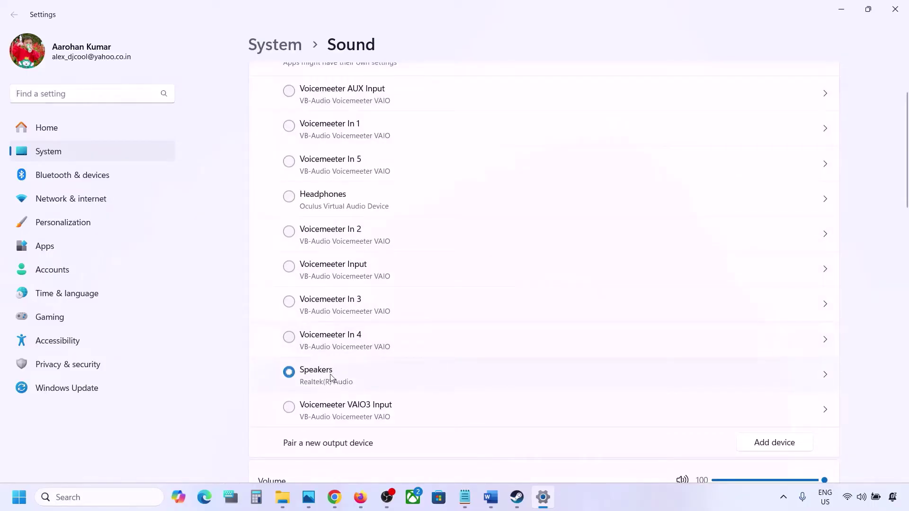
scroll(347, 378, "down", 5)
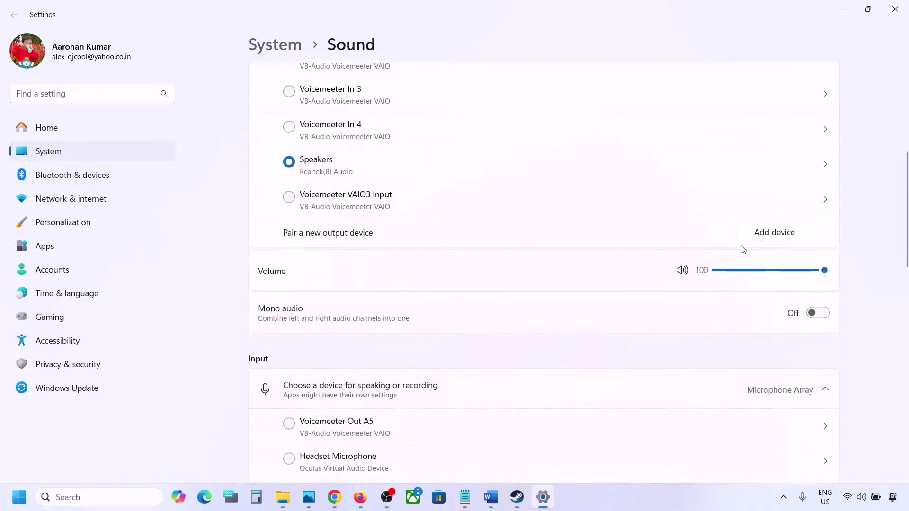
Examine the output volume, the selected recording device and the input volume in the sound settings, and close Settings.
scroll(603, 340, "down", 5)
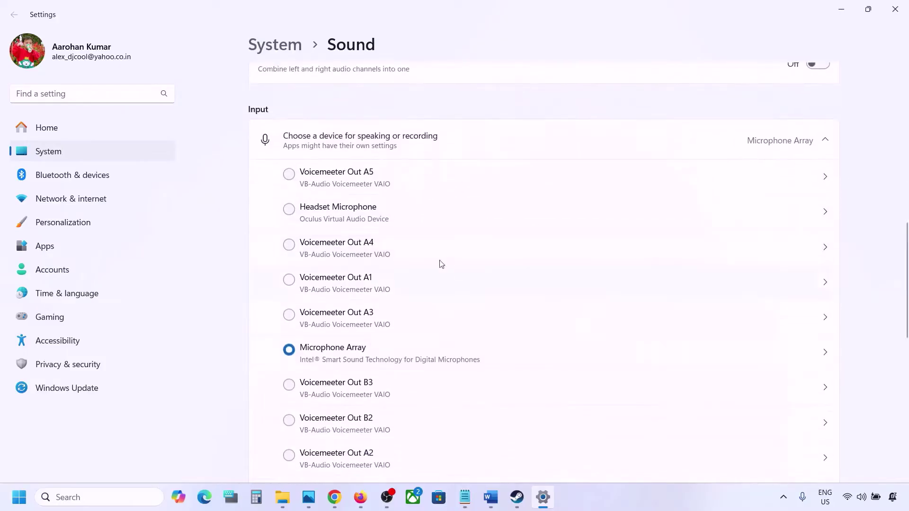
scroll(367, 398, "down", 2)
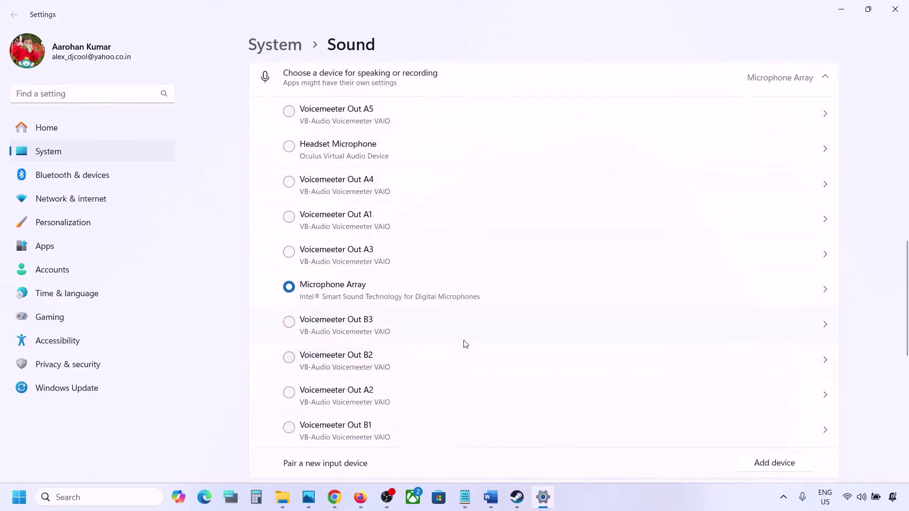
scroll(463, 343, "down", 1)
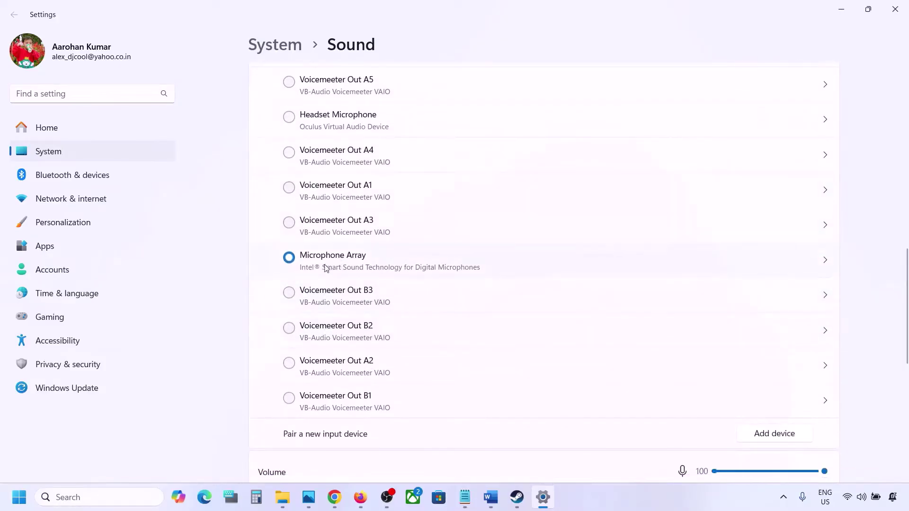
scroll(405, 273, "down", 5)
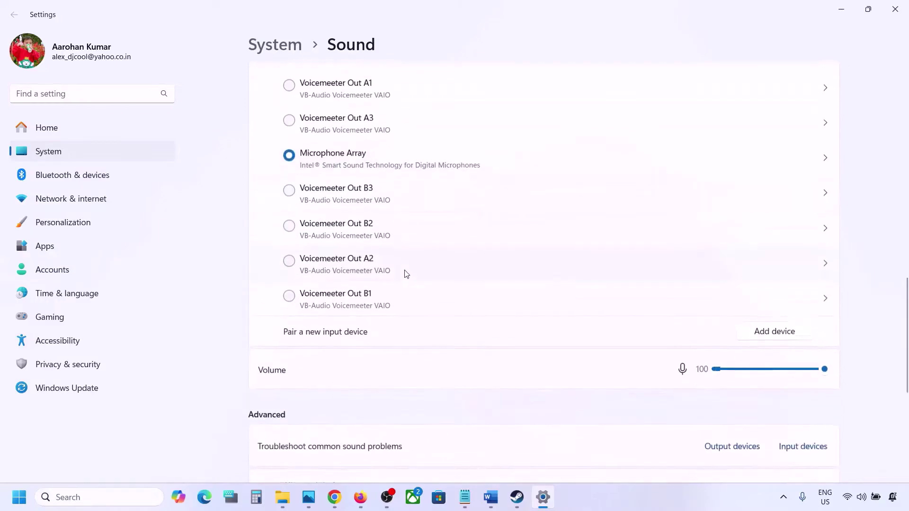
scroll(403, 228, "up", 4)
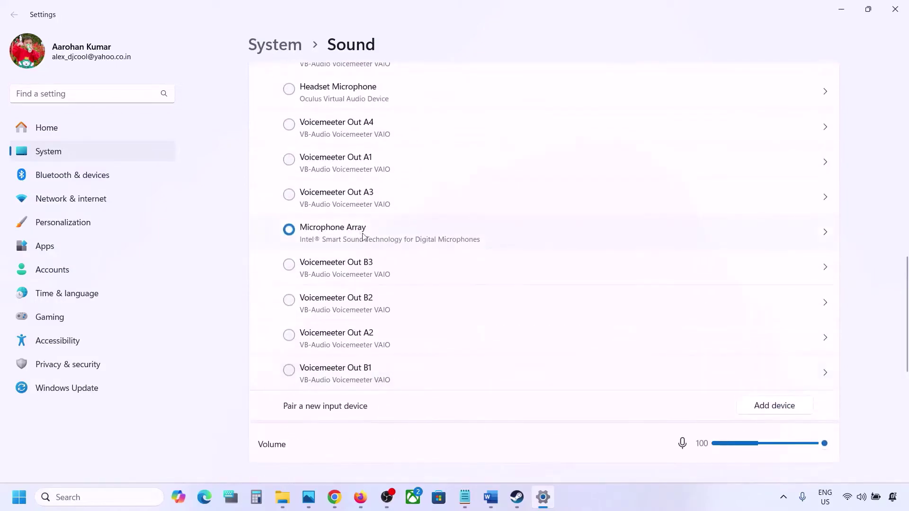
scroll(367, 327, "down", 2)
scroll(368, 326, "down", 3)
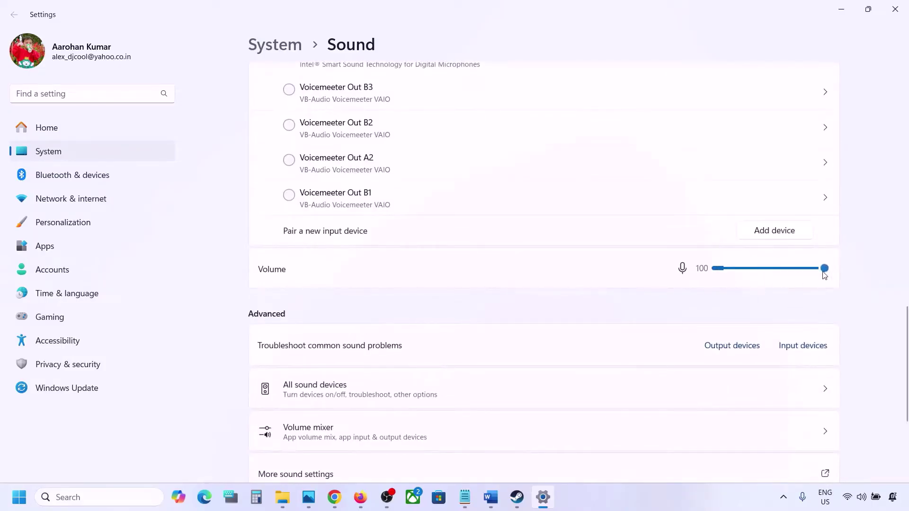
scroll(599, 323, "down", 2)
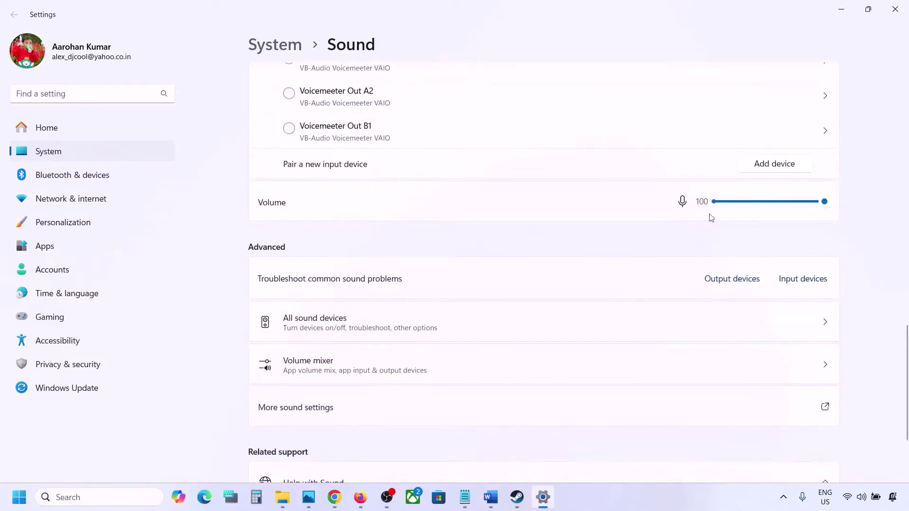
scroll(635, 280, "down", 2)
left_click(895, 9)
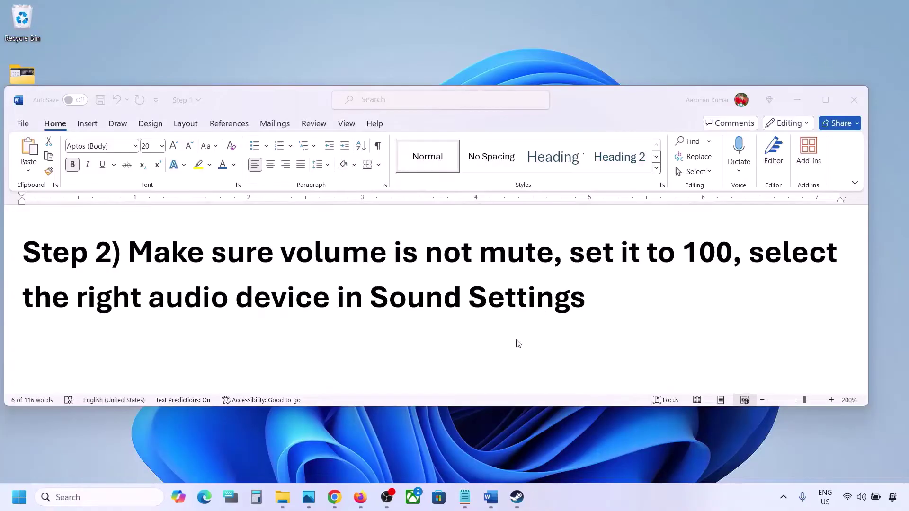
Read steps 3 and 4 of the Word document, about restarting the game and PC and setting the sound sample rate.
scroll(422, 330, "down", 3)
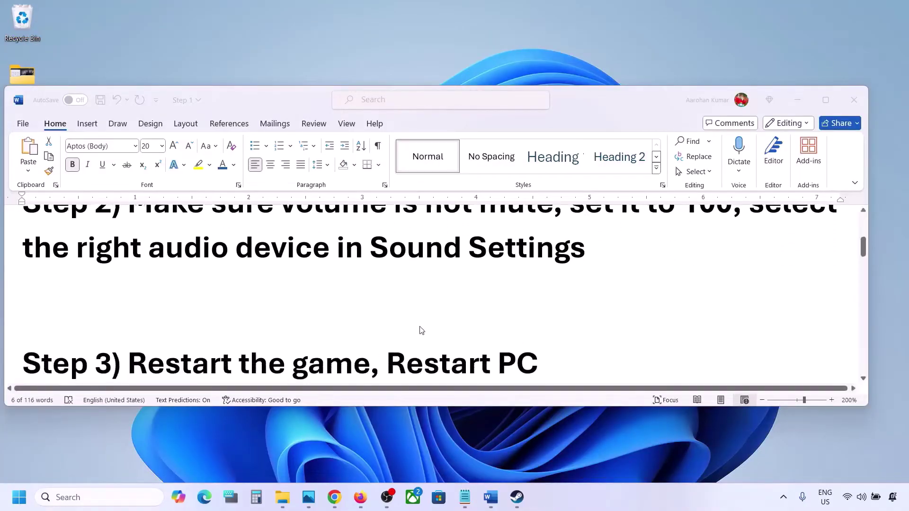
double_click(163, 319)
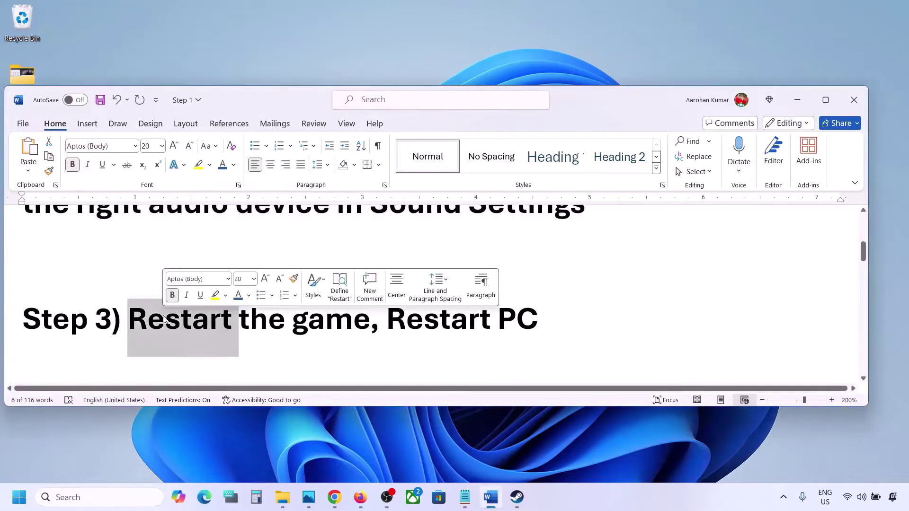
left_click(250, 324)
left_click_drag(159, 323, 538, 322)
scroll(287, 312, "down", 3)
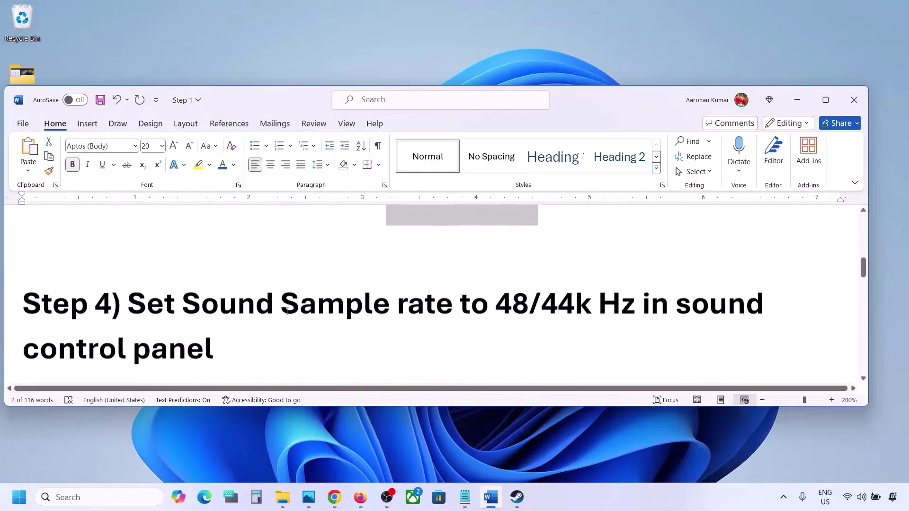
left_click_drag(133, 280, 580, 281)
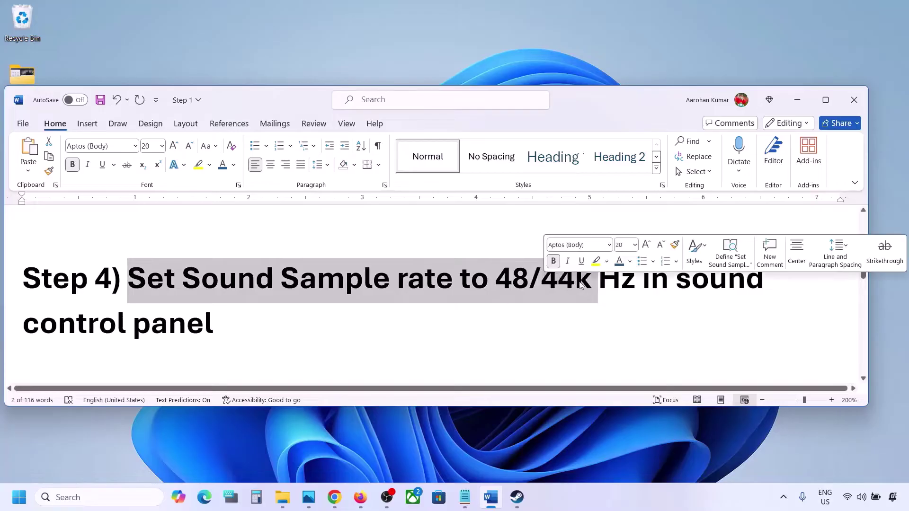
left_click(578, 282)
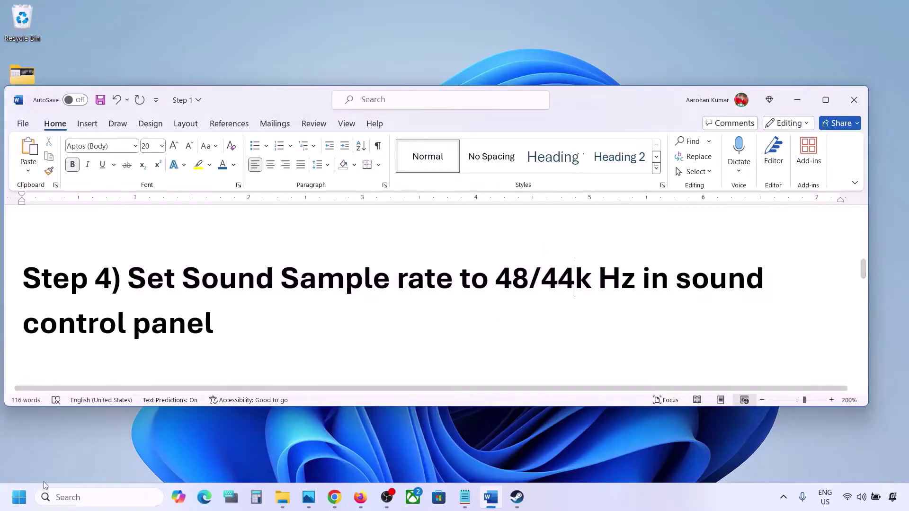
Open Control Panel and bring up the Sound playback device settings under Hardware and Sound.
left_click(59, 497)
type("control")
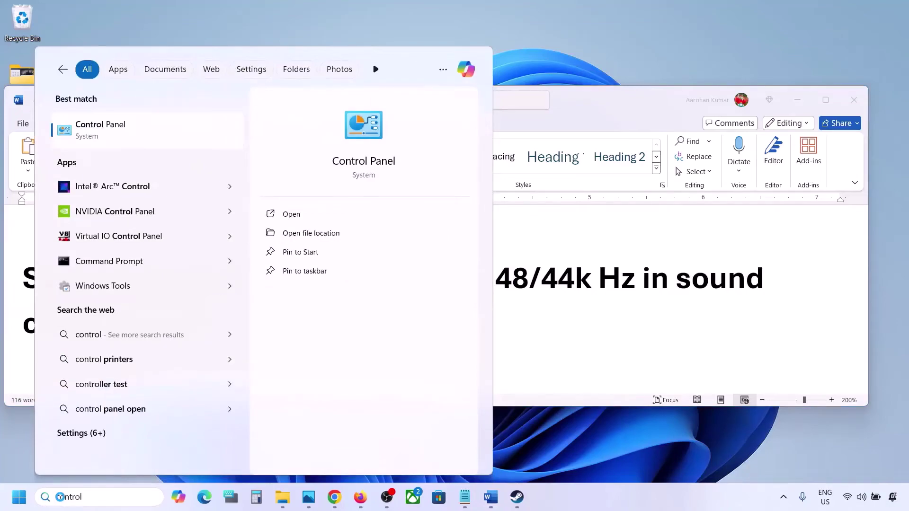
key("Return")
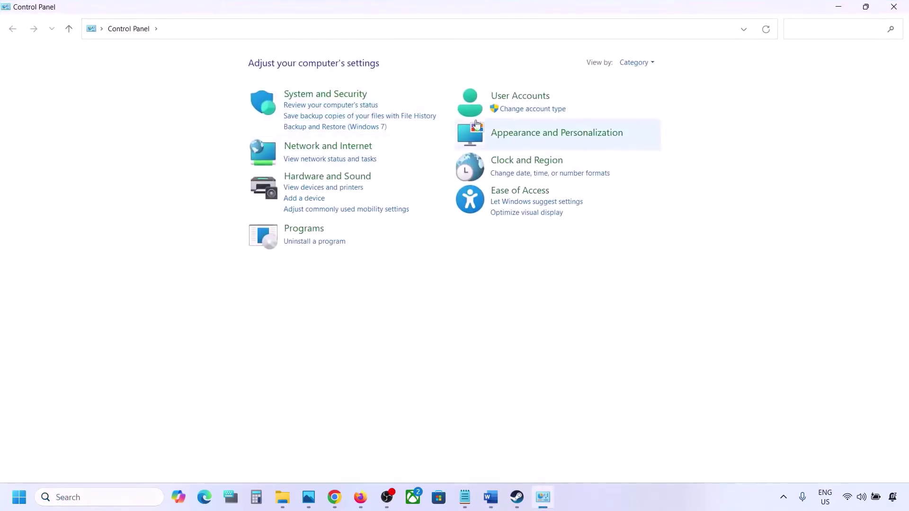
left_click(338, 180)
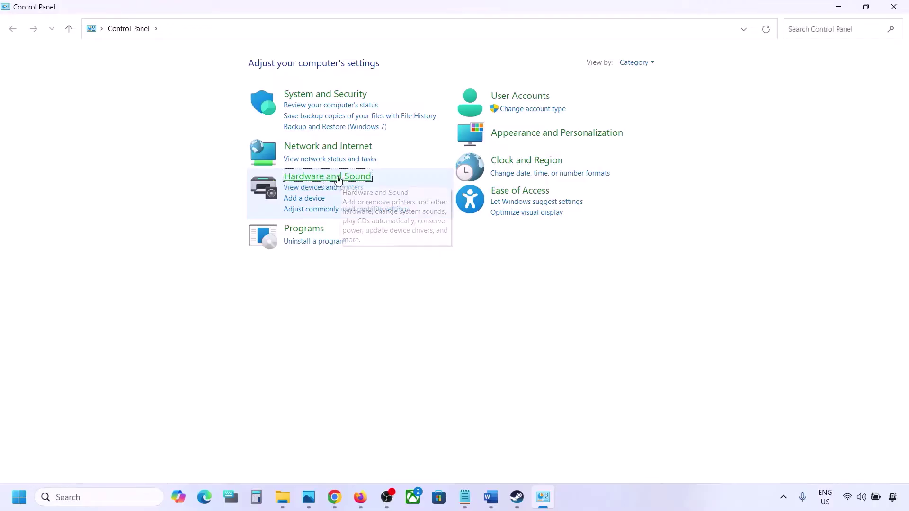
left_click(171, 136)
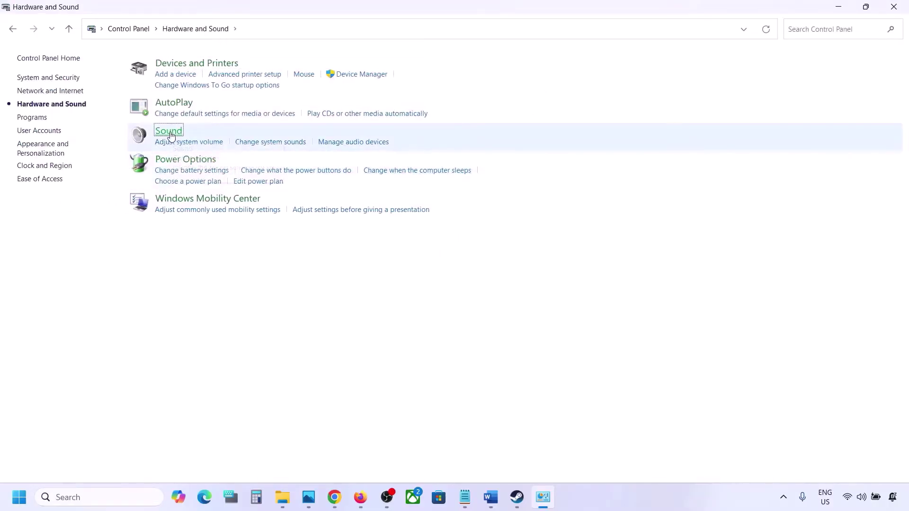
left_click_drag(176, 52, 408, 115)
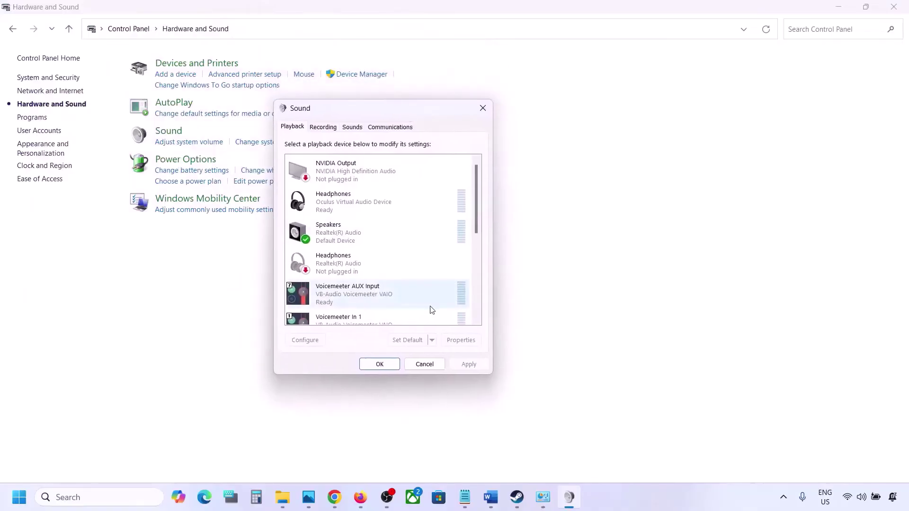
Open the advanced properties of the Realtek(R) Audio Speakers playback device.
left_click(498, 496)
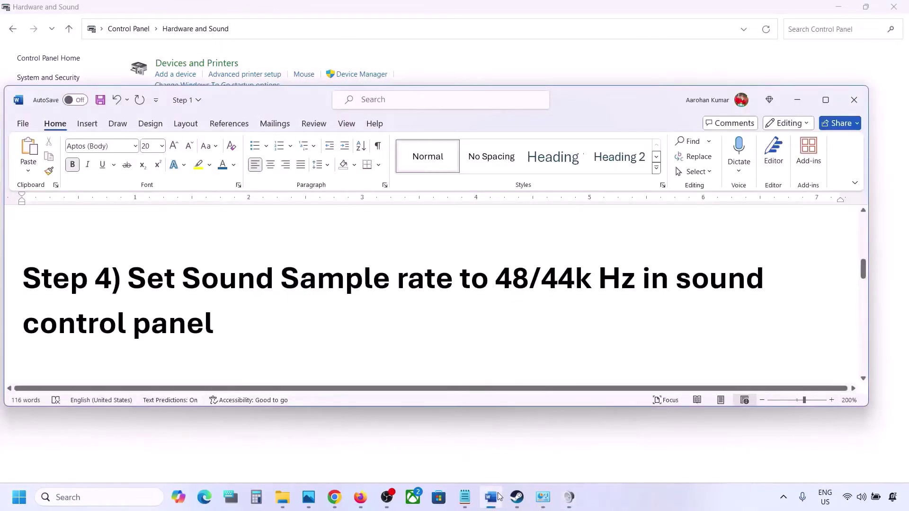
left_click(498, 495)
left_click(335, 238)
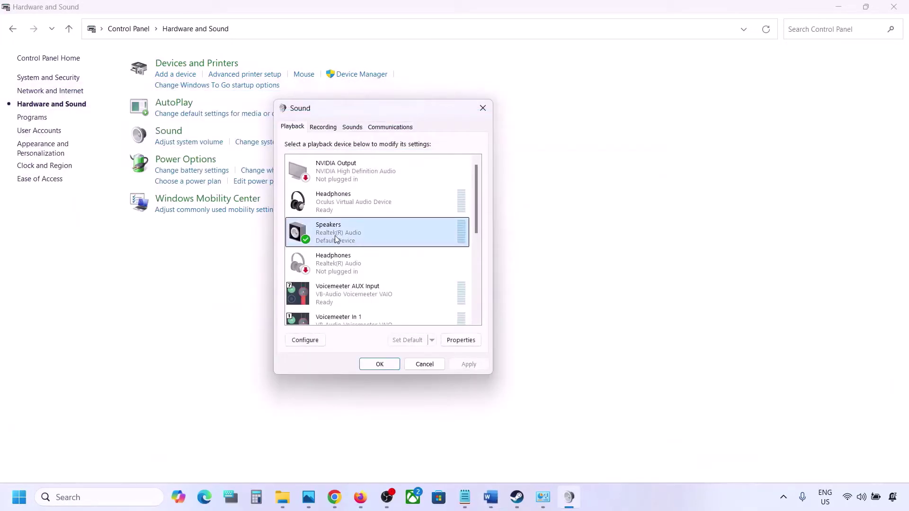
right_click(385, 237)
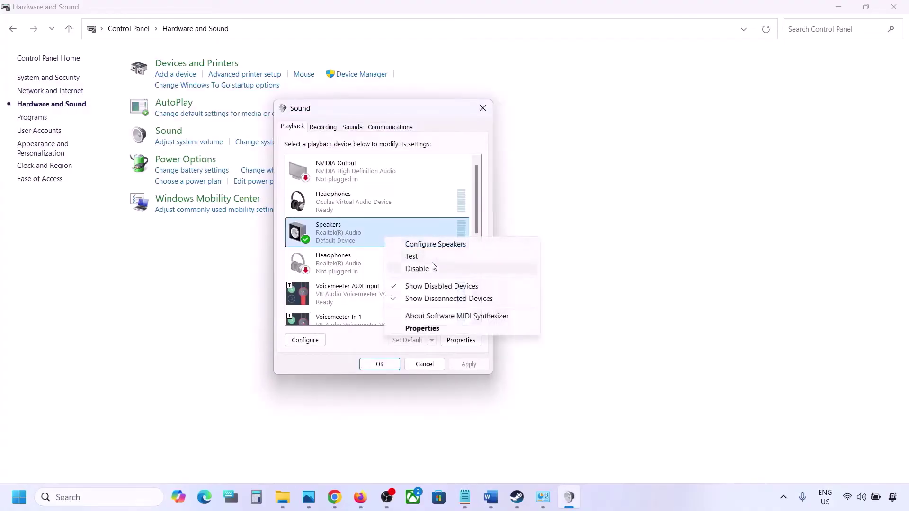
left_click(430, 328)
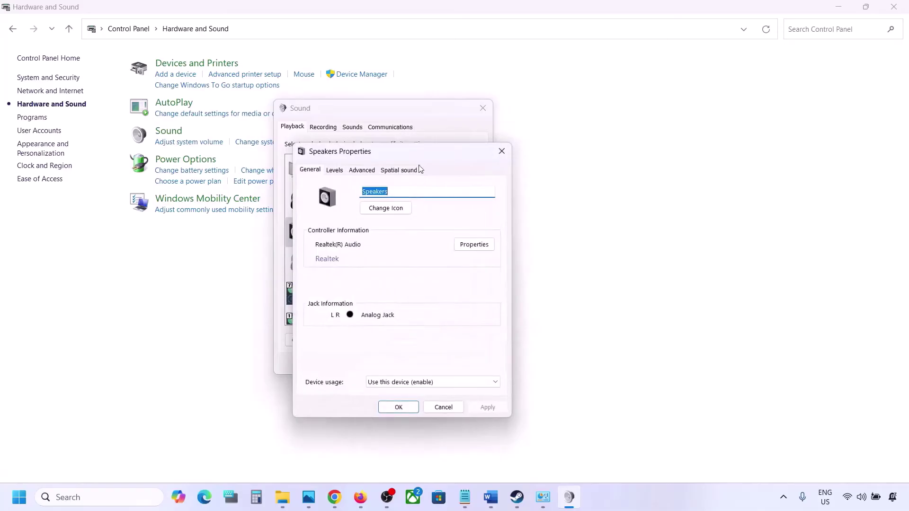
left_click_drag(406, 152, 455, 110)
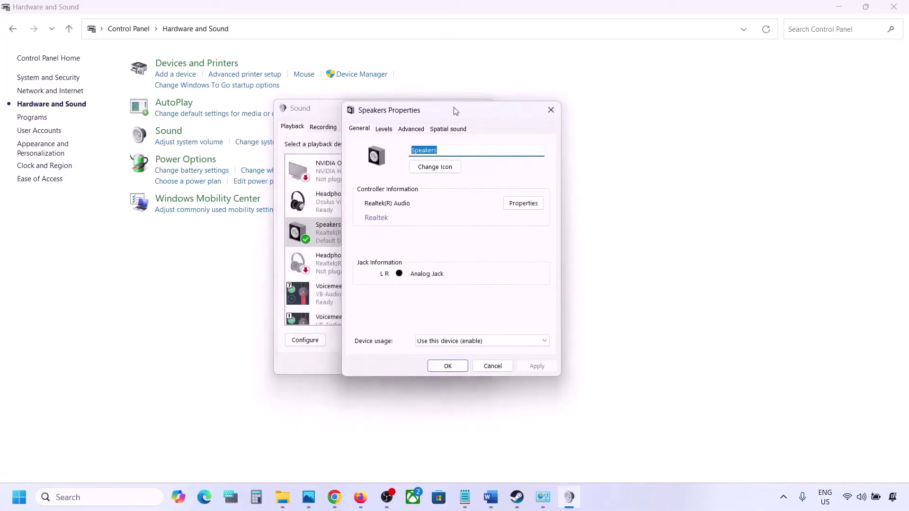
left_click(410, 128)
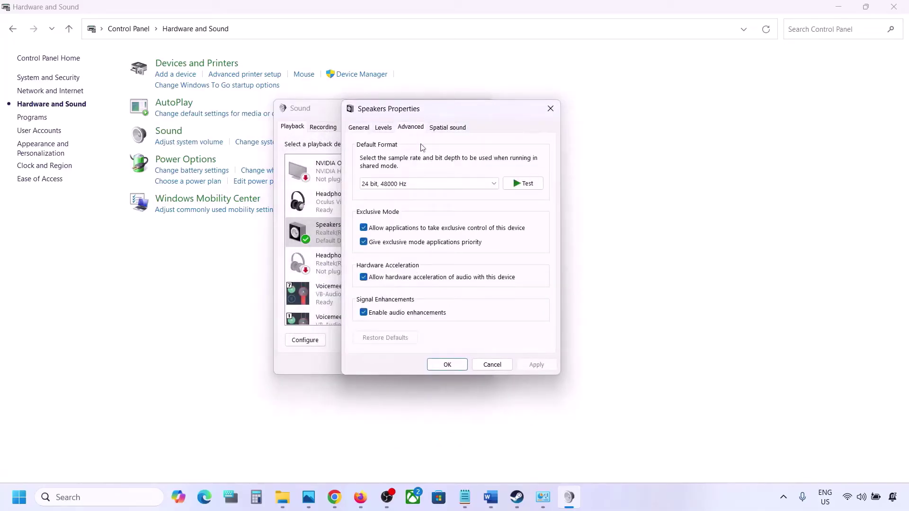
Compare the speakers' available default formats with the sample rates given in step 4 of the Word document.
left_click(494, 185)
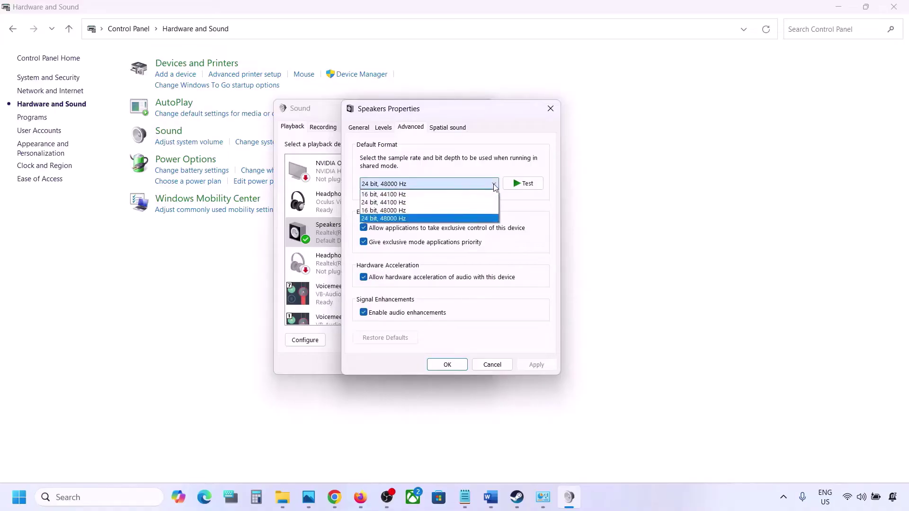
left_click(531, 227)
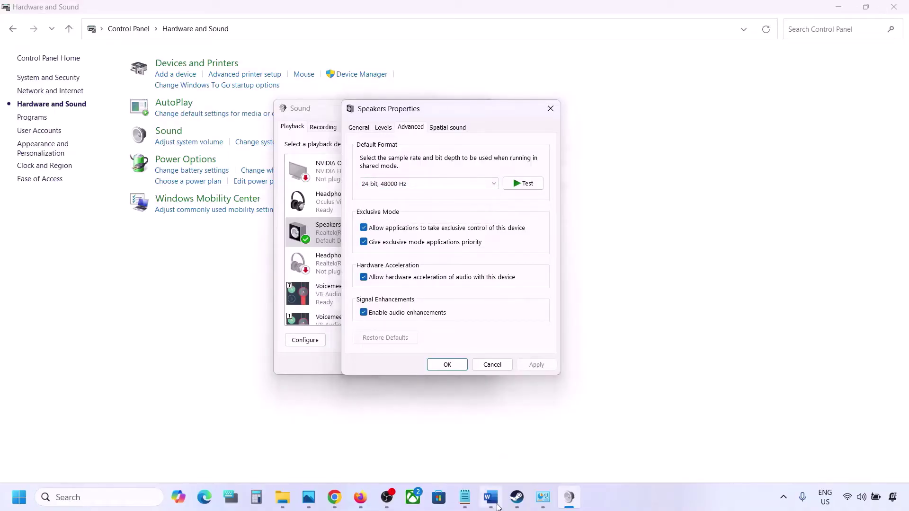
left_click(500, 496)
left_click_drag(506, 289, 595, 289)
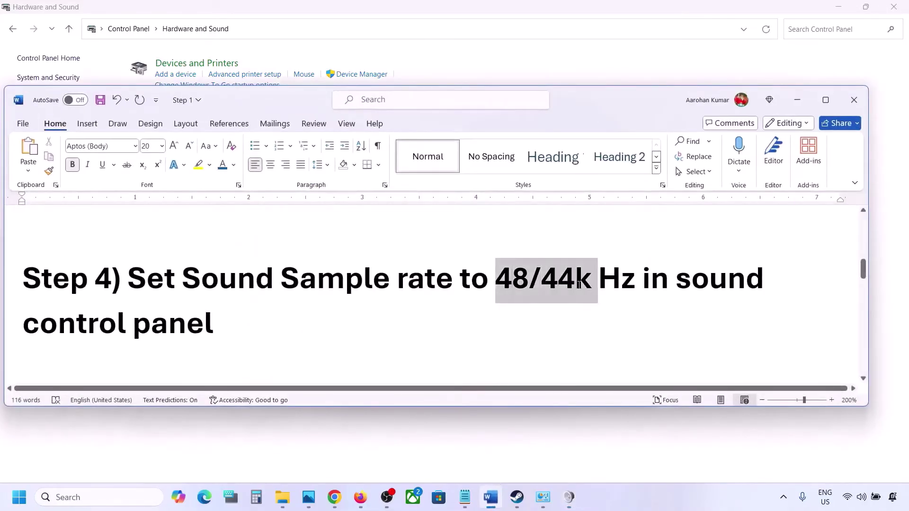
left_click(798, 101)
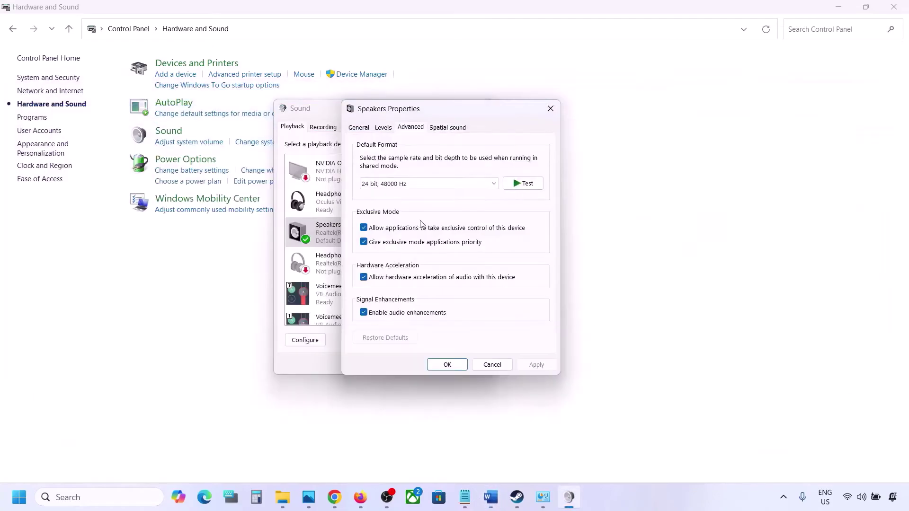
Choose 24 bit, 48000 Hz as the speakers' default format, and switch it to 24 bit, 44100 Hz.
left_click(433, 185)
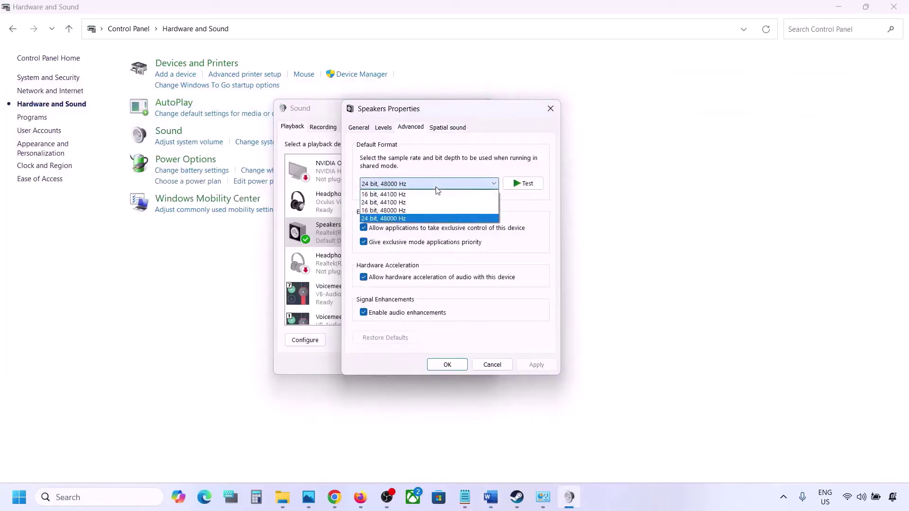
left_click(397, 220)
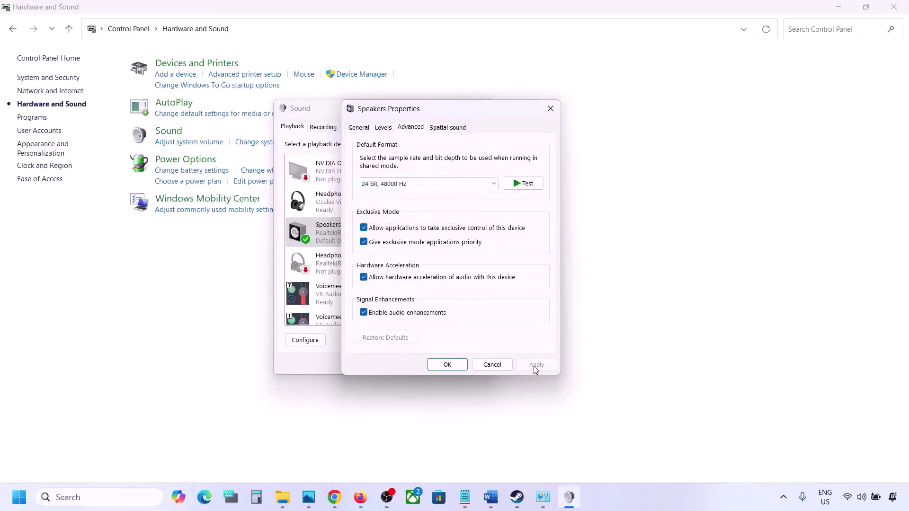
left_click(458, 188)
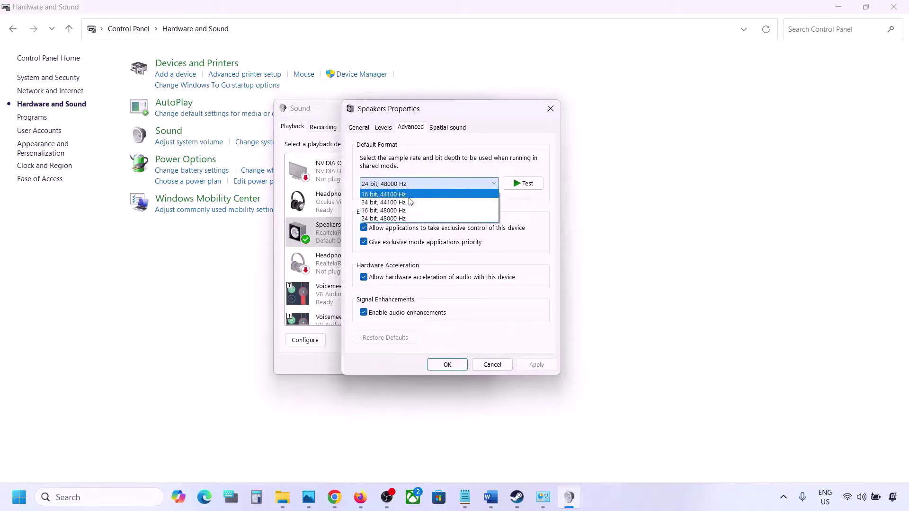
left_click(403, 202)
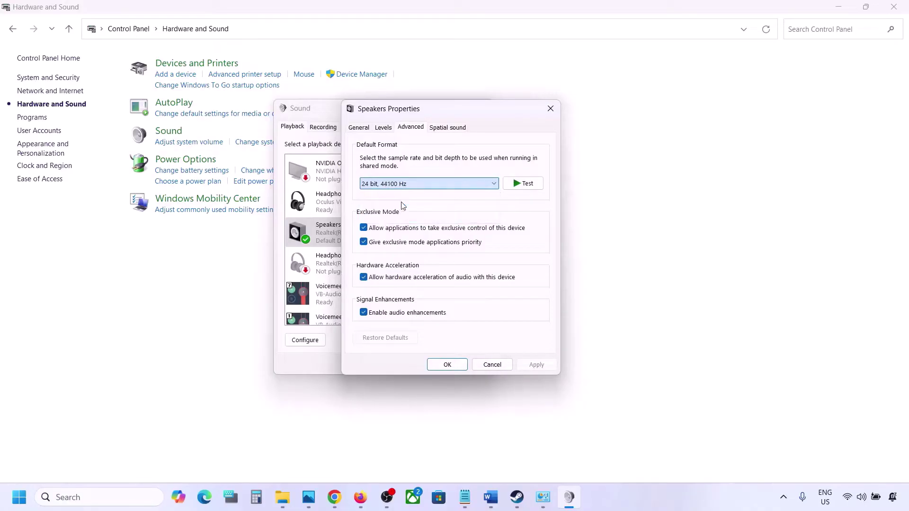
Apply the speakers' 24 bit, 44100 Hz format despite the device being in use, and replace it with 24 bit, 48000 Hz, accepting the Sound settings.
left_click(535, 365)
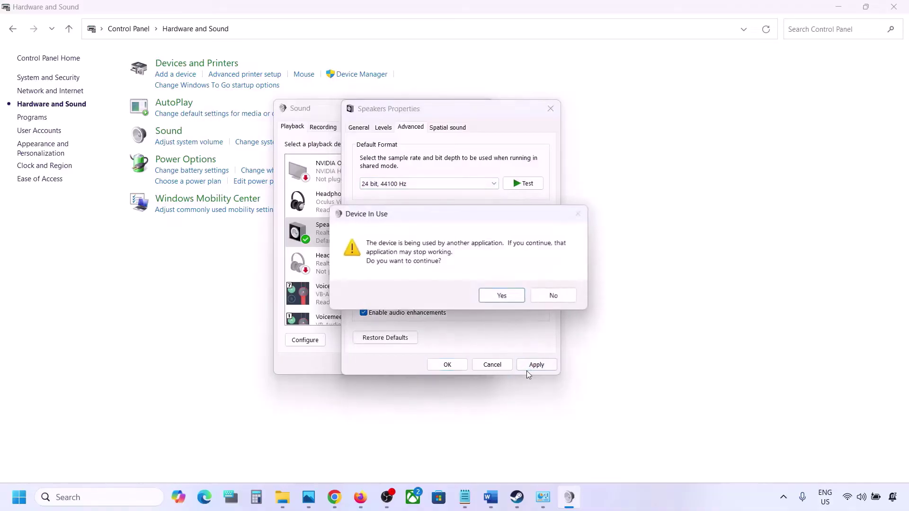
left_click(502, 296)
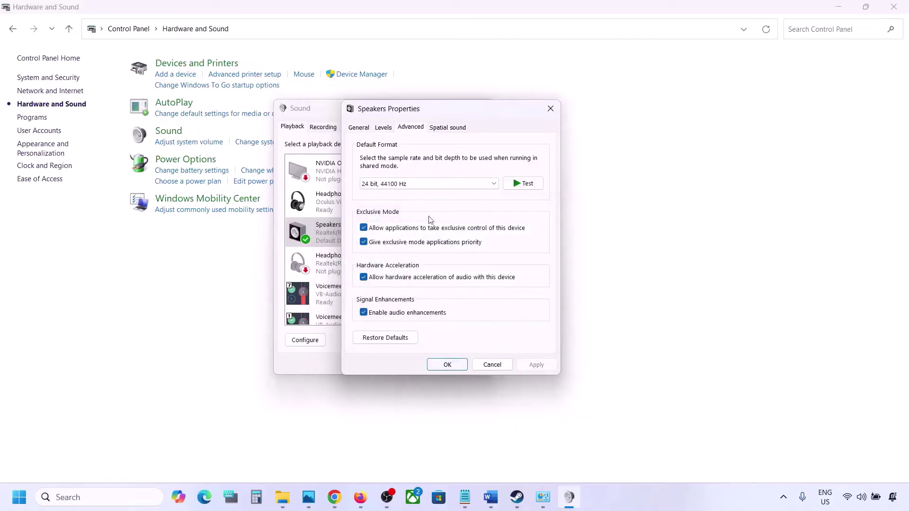
left_click(410, 182)
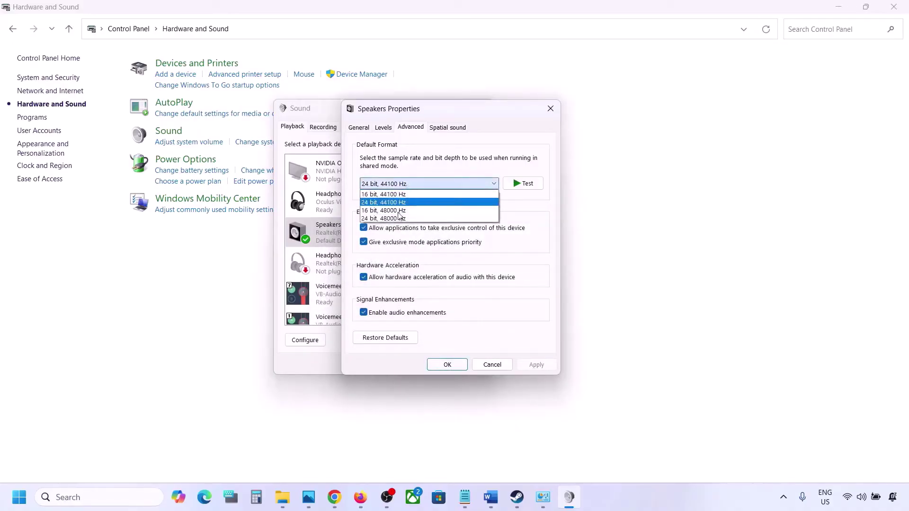
left_click(395, 219)
left_click(526, 365)
left_click(447, 365)
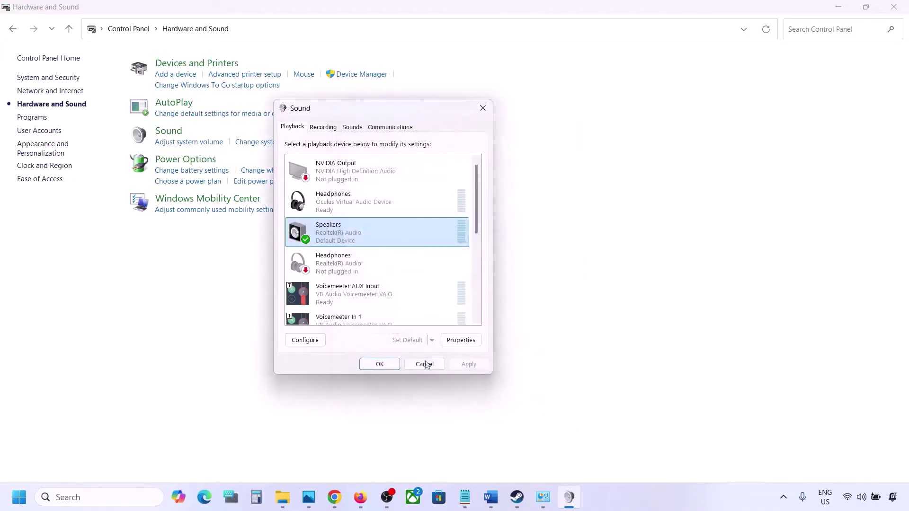
left_click(380, 364)
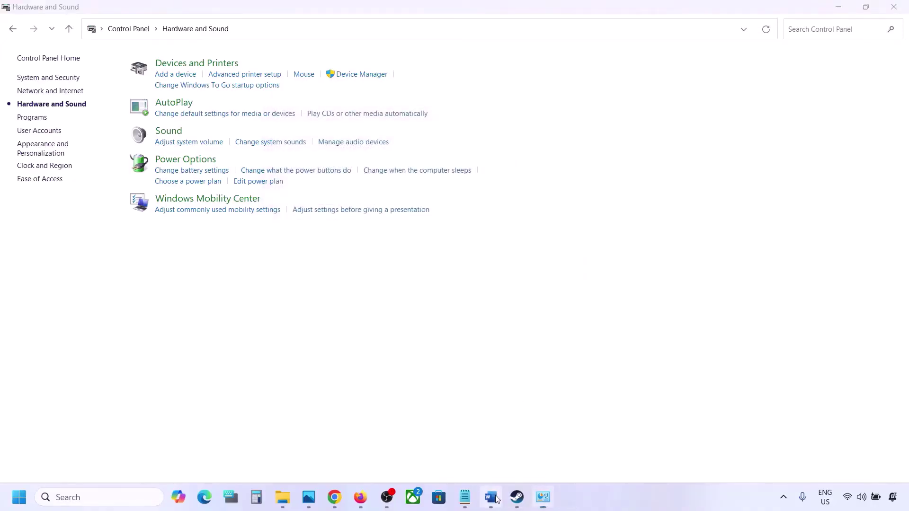
Switch to the Word document and read step 5 about the controller and step 6 about Spatial Sound, highlighting their text.
left_click(495, 490)
scroll(373, 298, "down", 5)
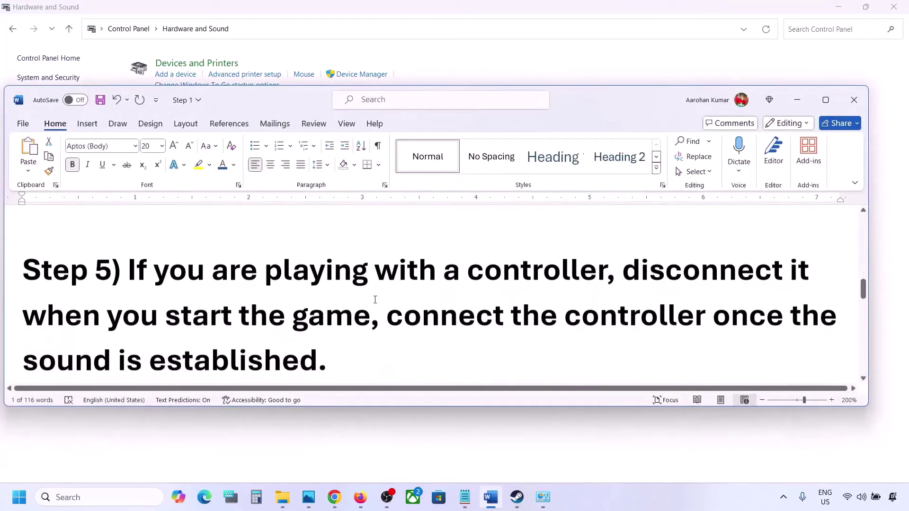
left_click_drag(162, 260, 319, 339)
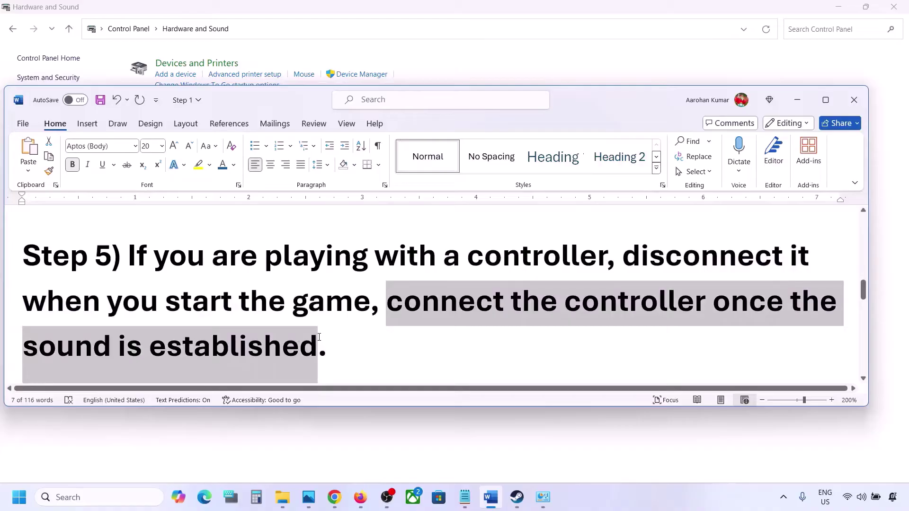
left_click(319, 337)
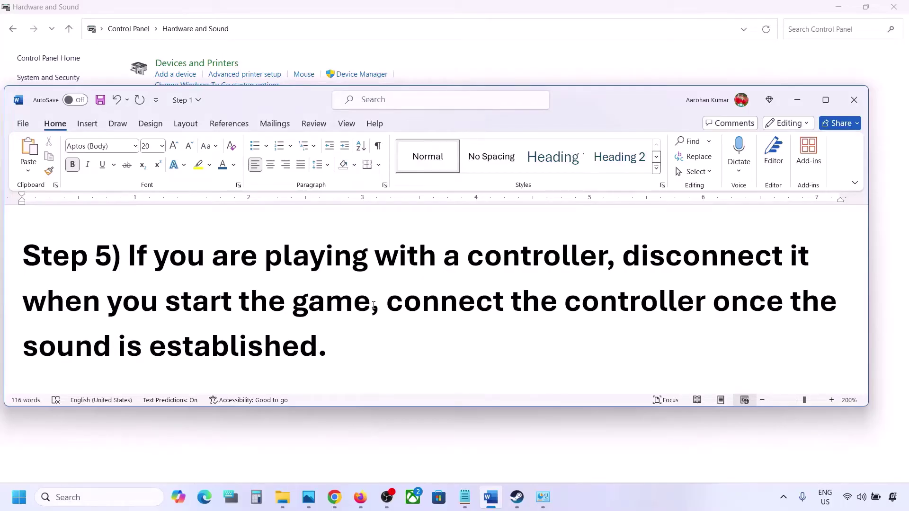
scroll(374, 305, "down", 5)
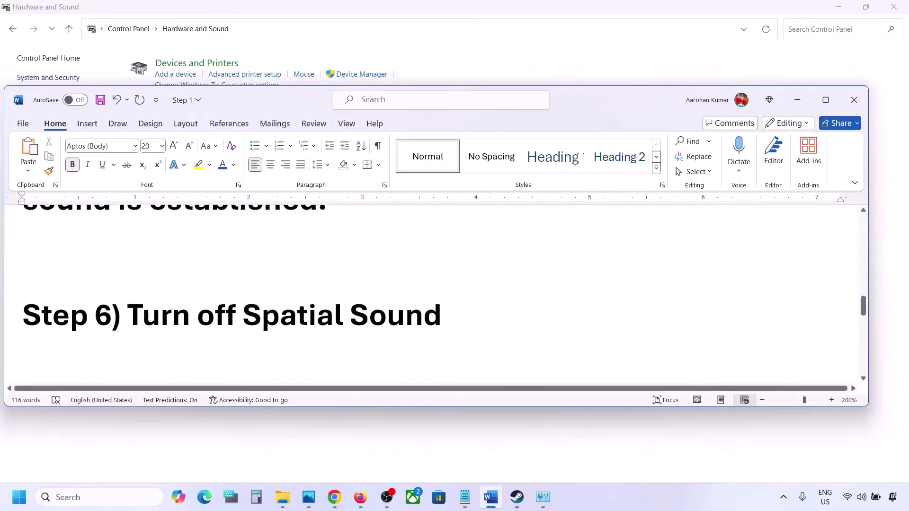
left_click_drag(145, 316, 428, 296)
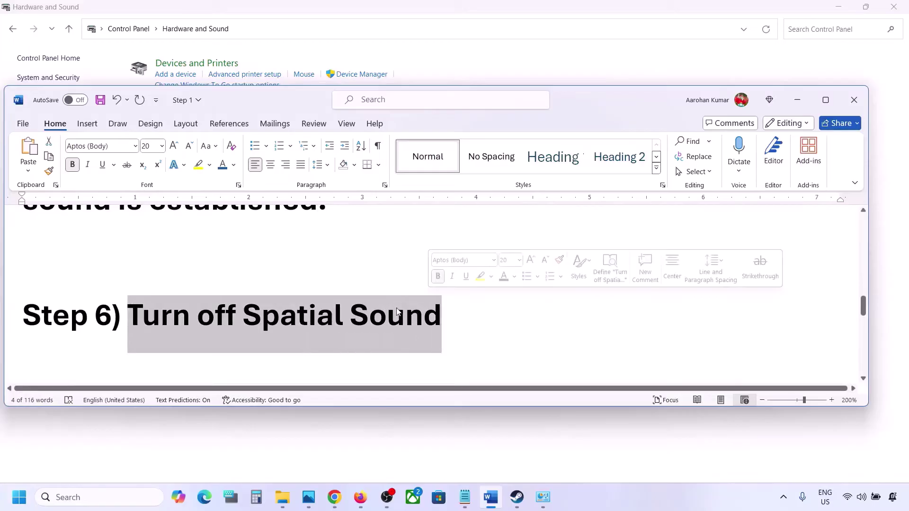
Open a new Control Panel window and bring up the Sound playback devices under Hardware and Sound.
left_click(97, 492)
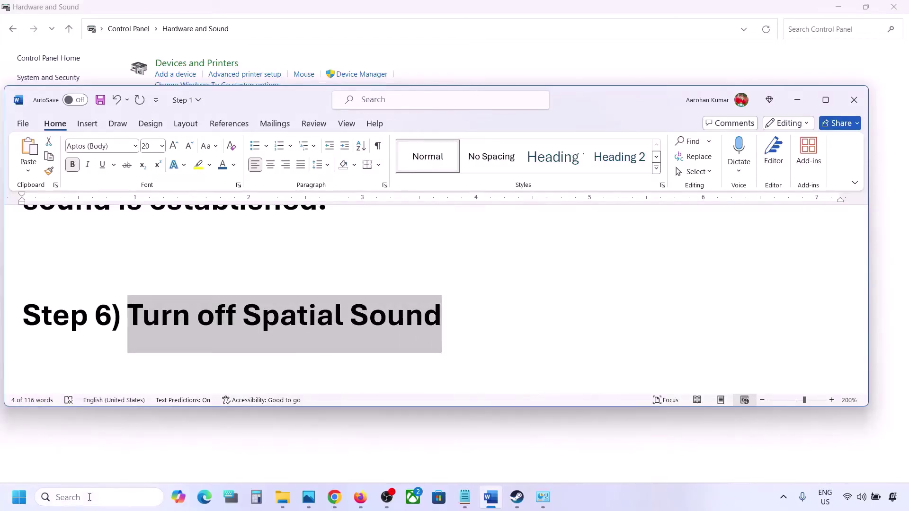
type("control")
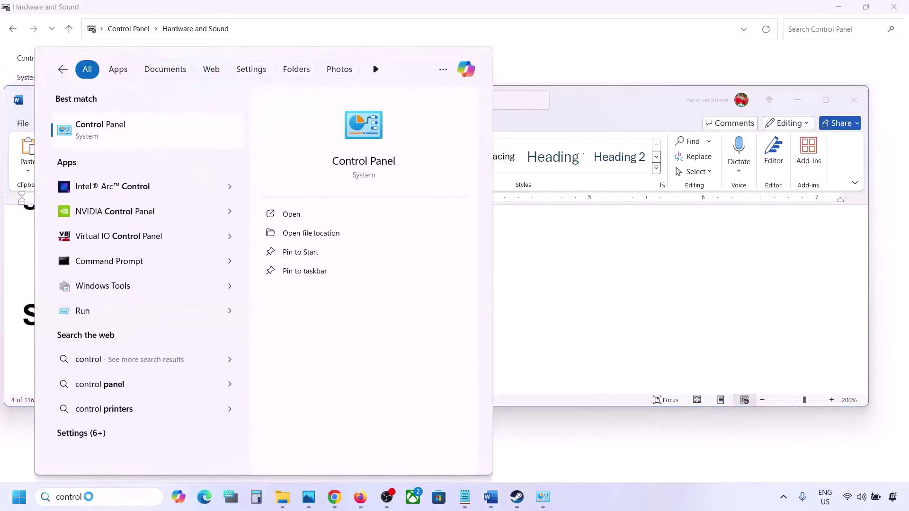
key("Return")
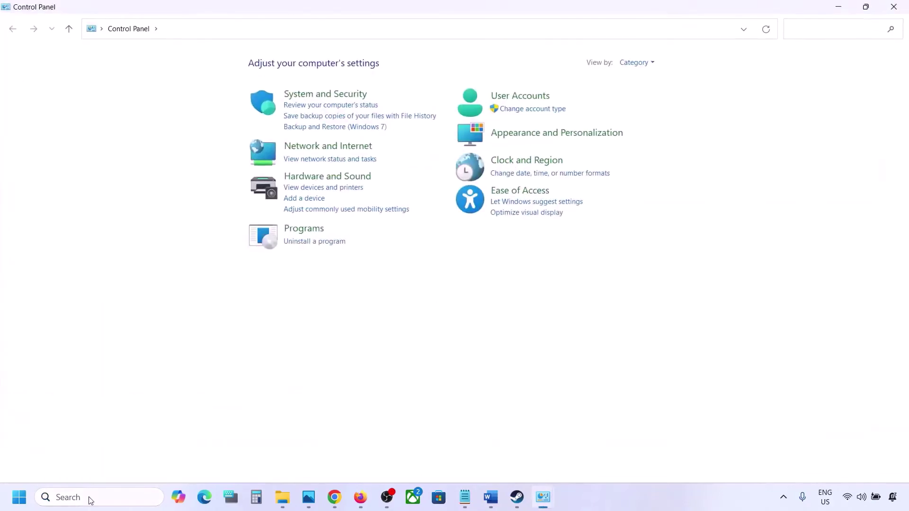
left_click(319, 176)
left_click(176, 134)
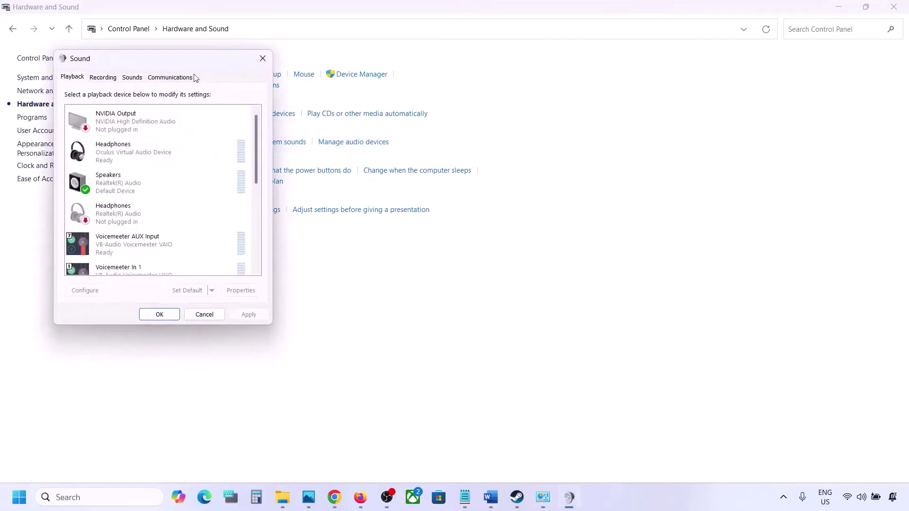
left_click_drag(179, 67, 392, 109)
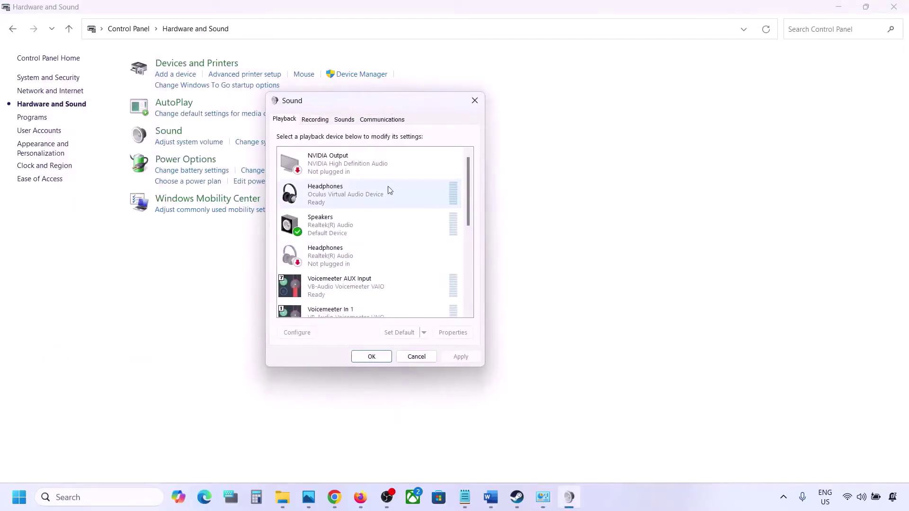
Set the Realtek(R) Audio Speakers' spatial sound format to Off, accept the settings, and close the Control Panel window.
left_click(336, 231)
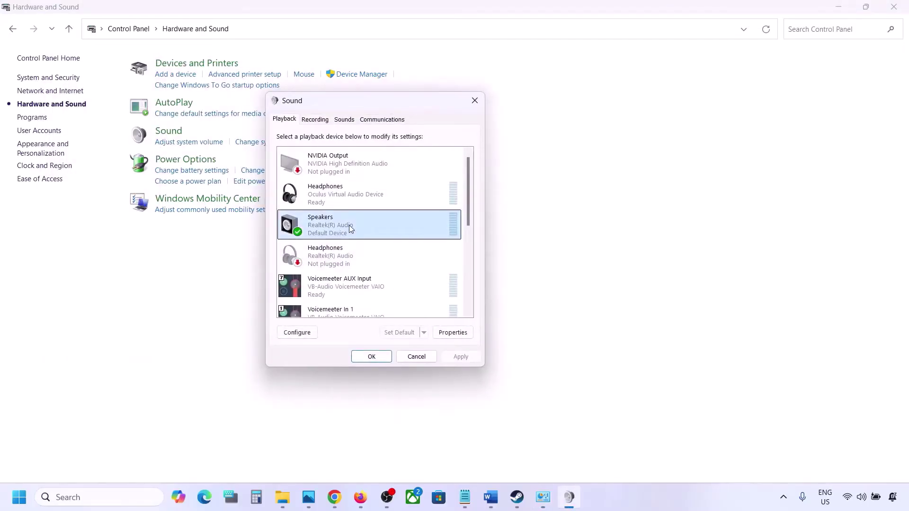
right_click(349, 226)
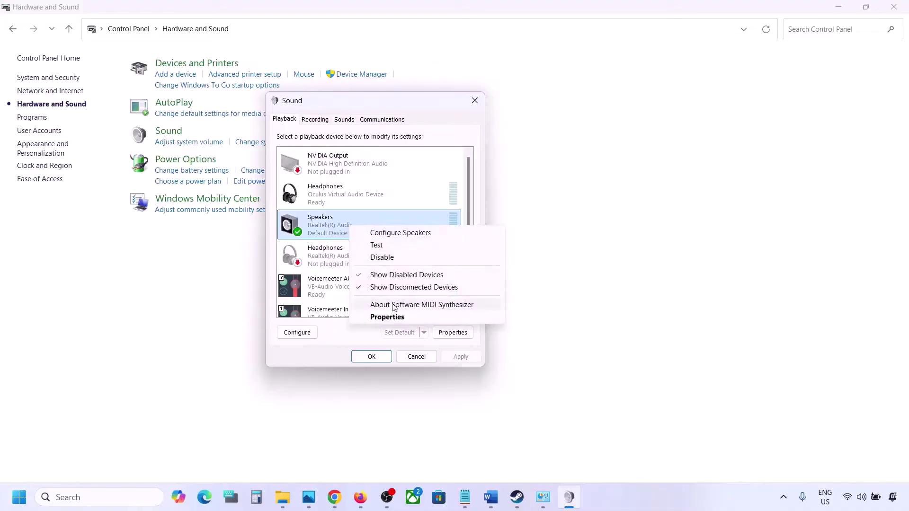
left_click(387, 317)
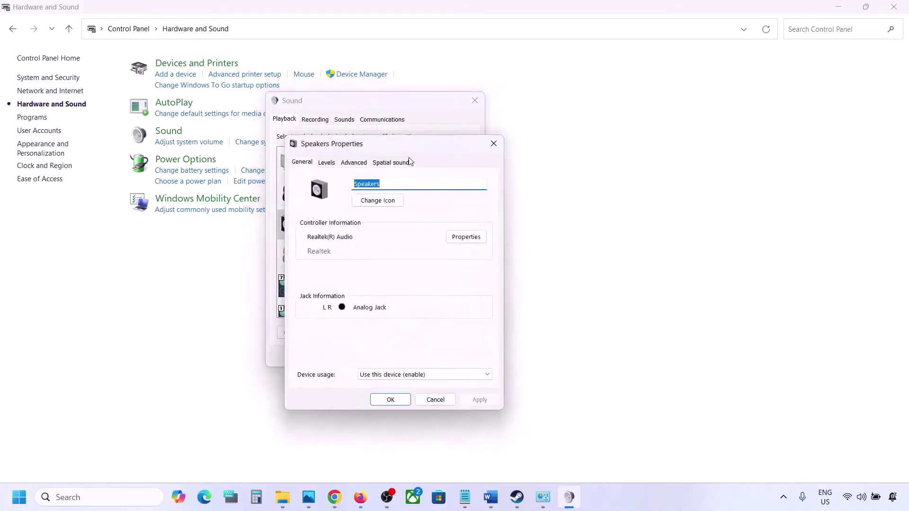
left_click(396, 165)
left_click(334, 220)
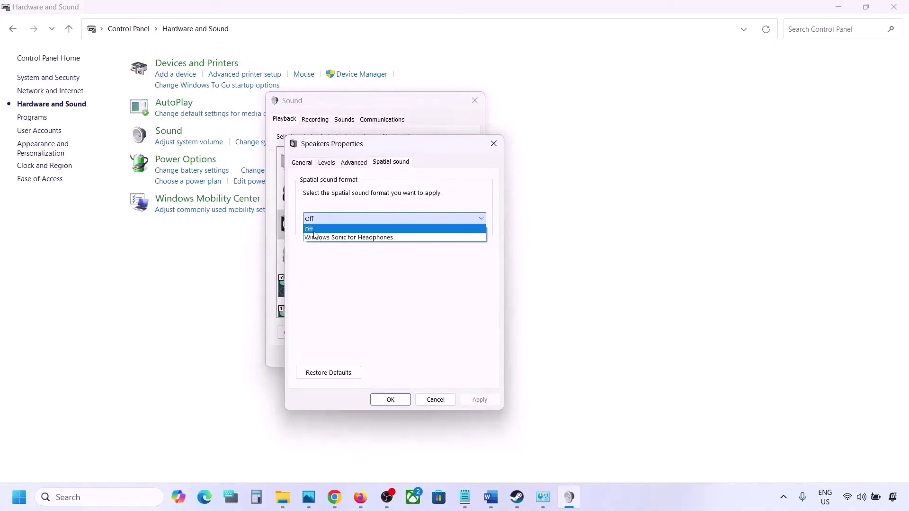
left_click(314, 232)
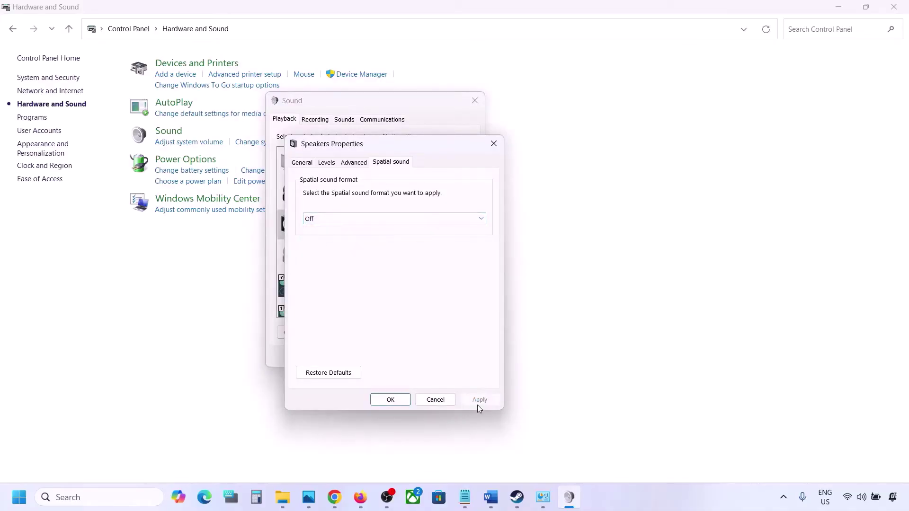
left_click(399, 400)
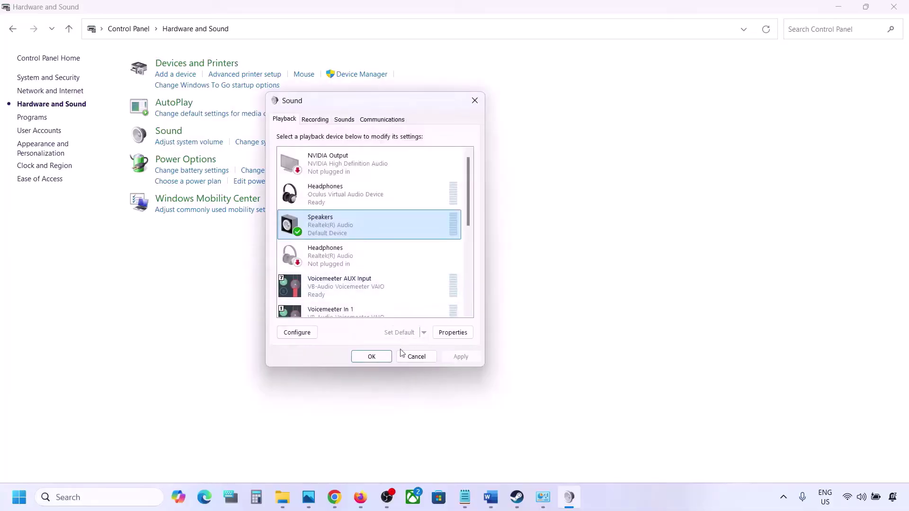
left_click(372, 356)
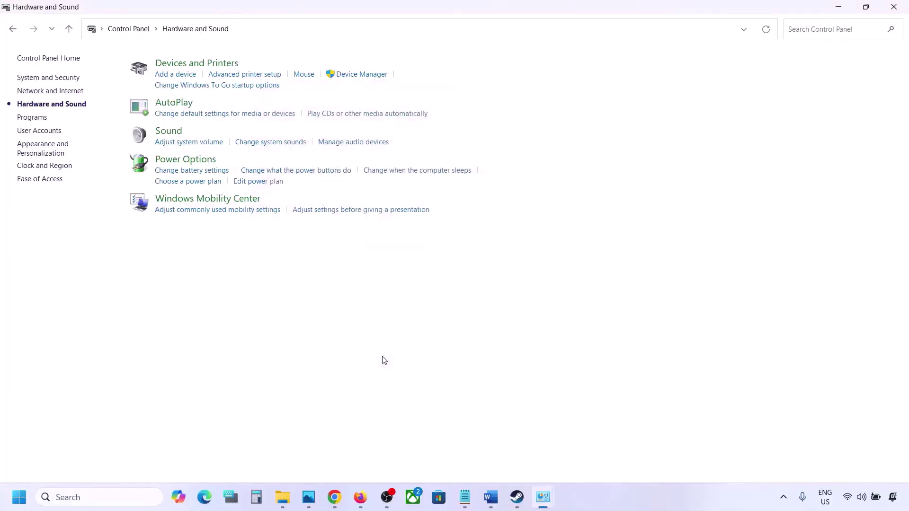
left_click(894, 9)
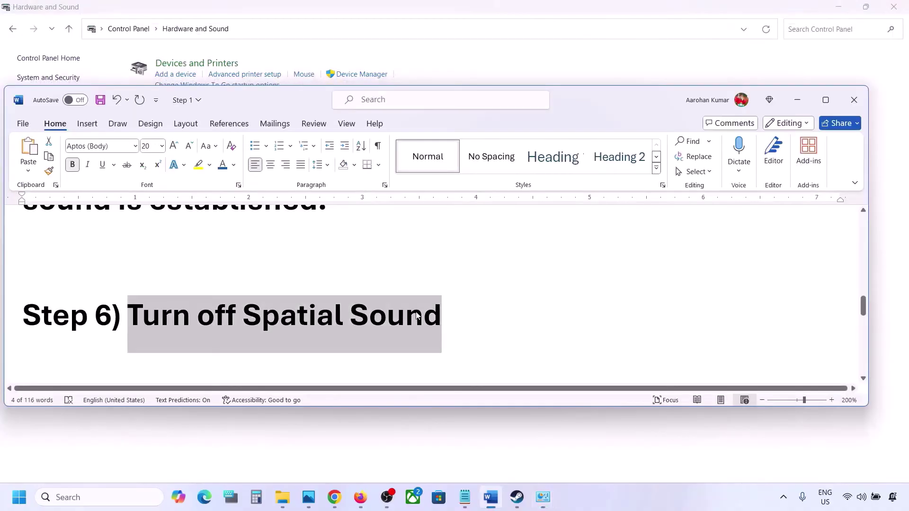
Maximize the Word document and read step 7 on disabling Oculus/voicemeeter audio devices, highlighting the sound control panel and device manager parts.
scroll(416, 316, "down", 3)
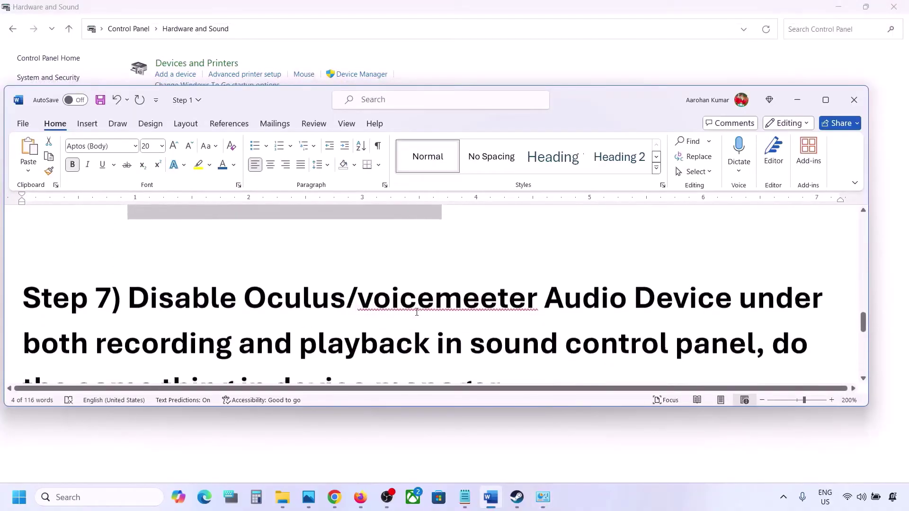
left_click(826, 100)
scroll(249, 307, "up", 2)
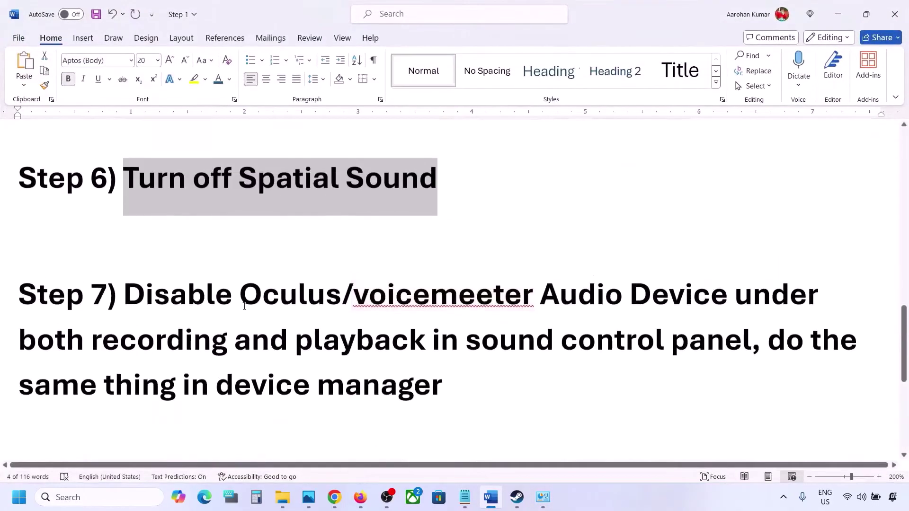
left_click_drag(241, 301, 504, 305)
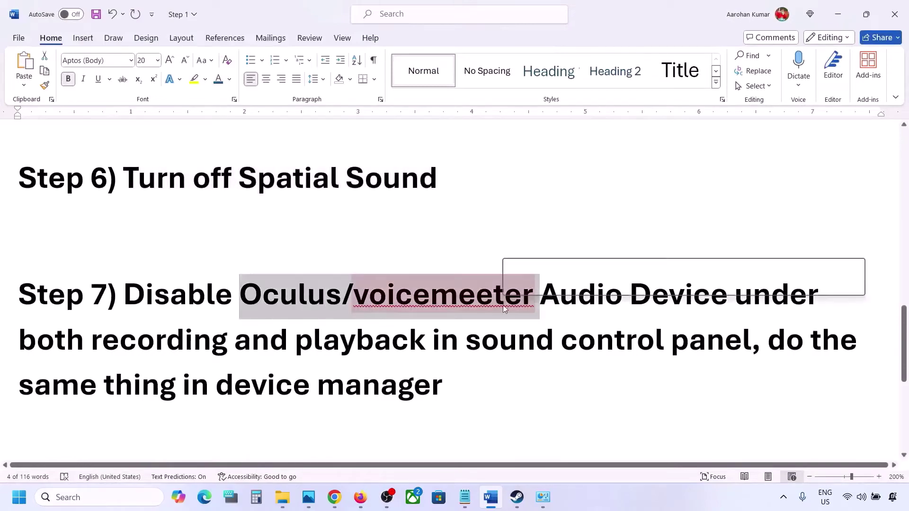
left_click(582, 301)
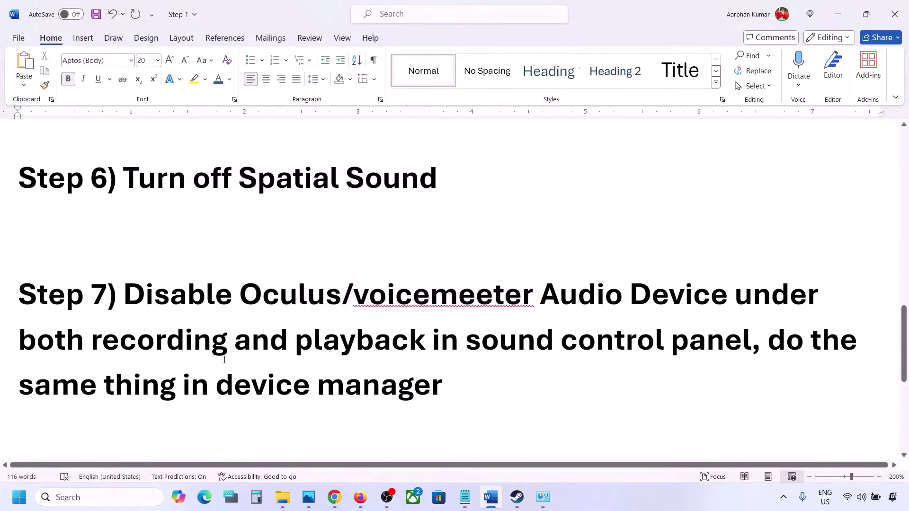
left_click_drag(145, 284, 667, 343)
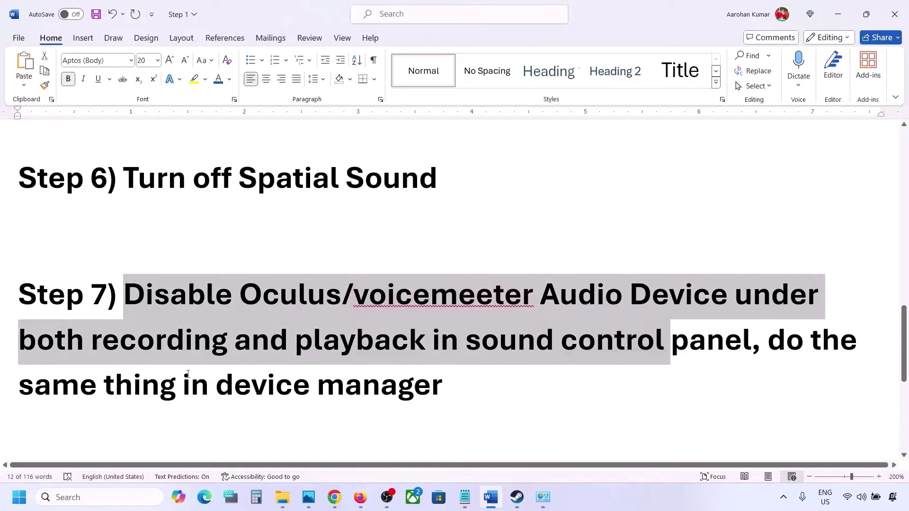
left_click_drag(116, 386, 442, 393)
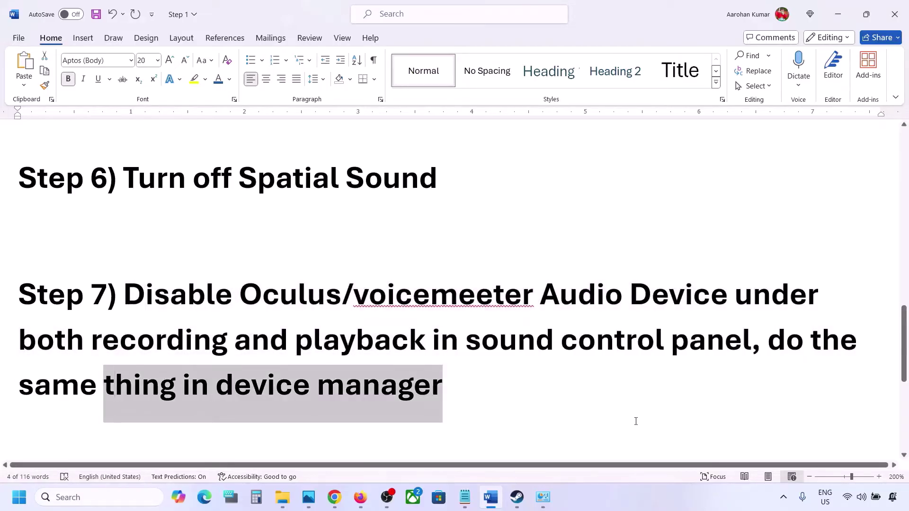
Reopen the Sound settings from Control Panel's Hardware and Sound section and look through the playback list for Oculus and Voicemeeter devices.
left_click(93, 496)
type("con")
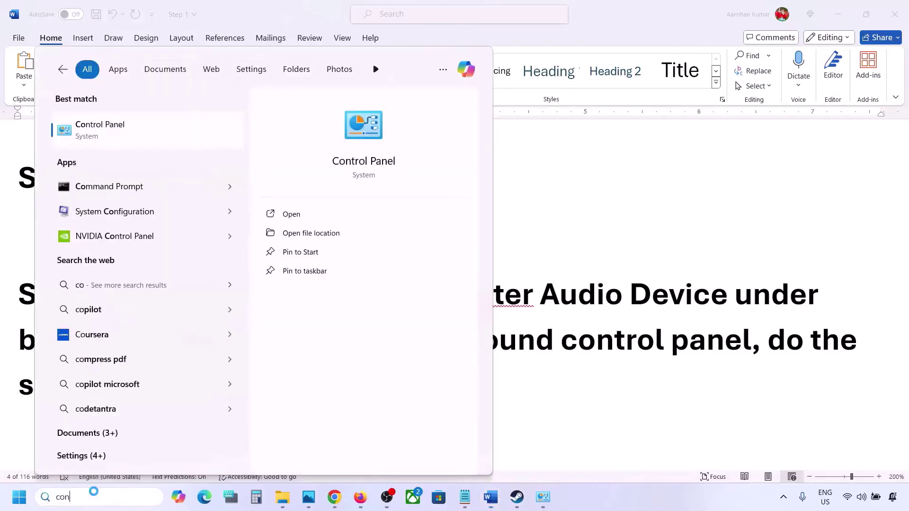
type("trol")
key("Return")
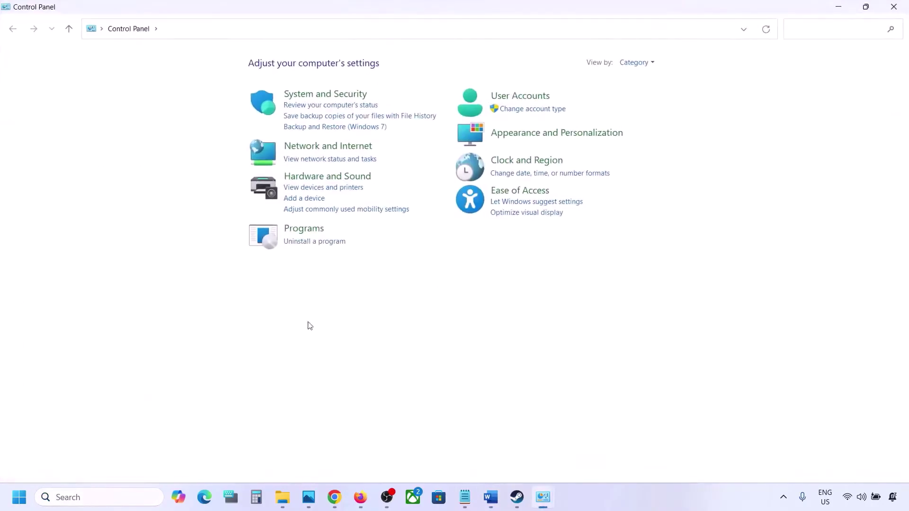
left_click(308, 177)
left_click(169, 131)
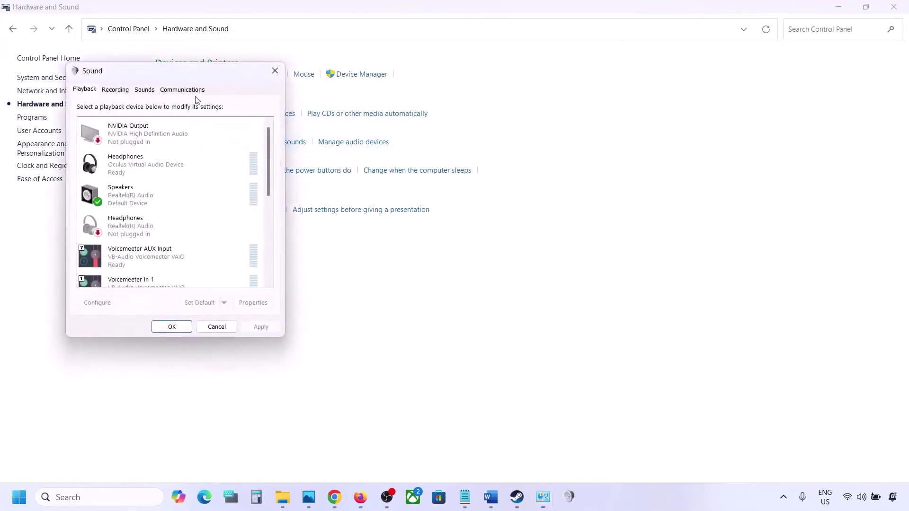
left_click_drag(178, 78, 532, 101)
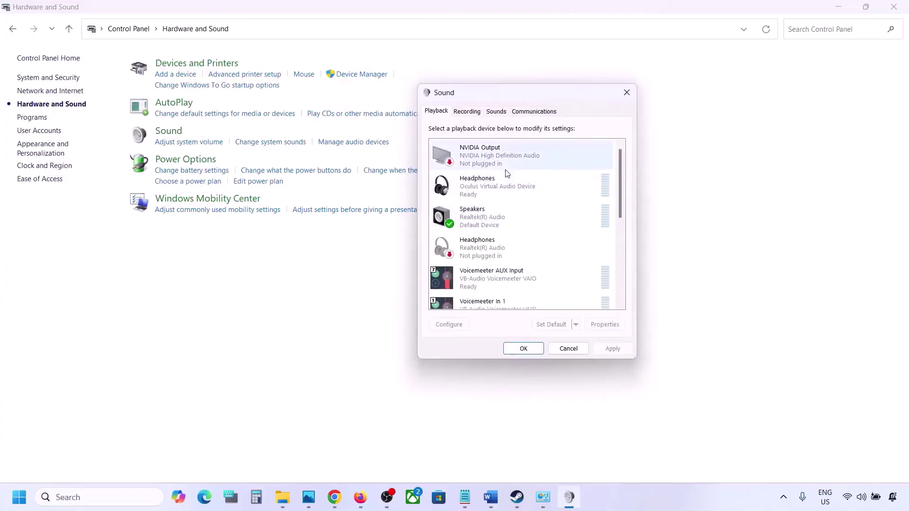
scroll(514, 232, "down", 5)
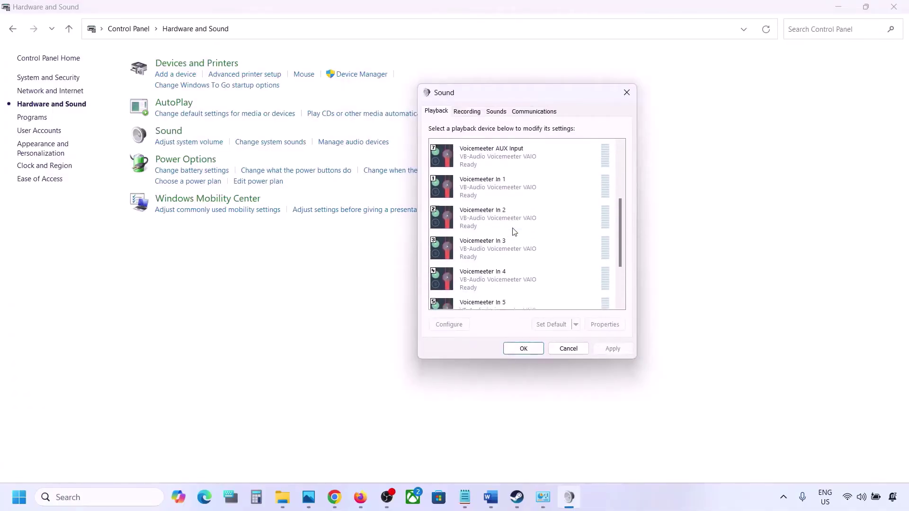
scroll(514, 231, "up", 5)
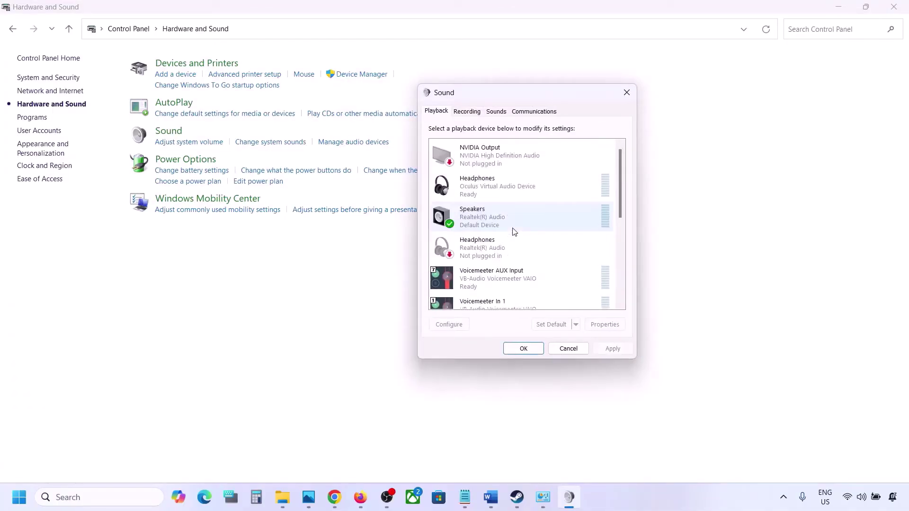
Look through the playback devices and disable the Oculus Virtual Audio Device headphones.
left_click(502, 220)
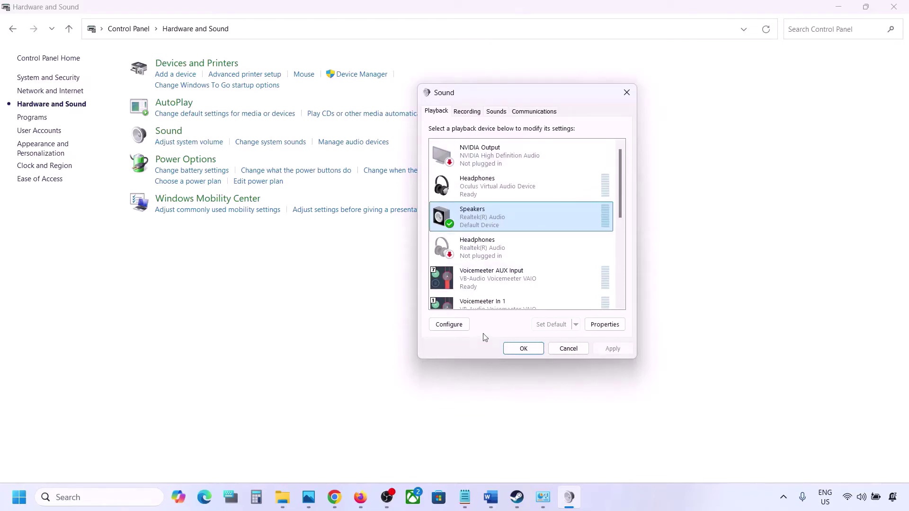
scroll(493, 290, "down", 3)
scroll(496, 291, "down", 3)
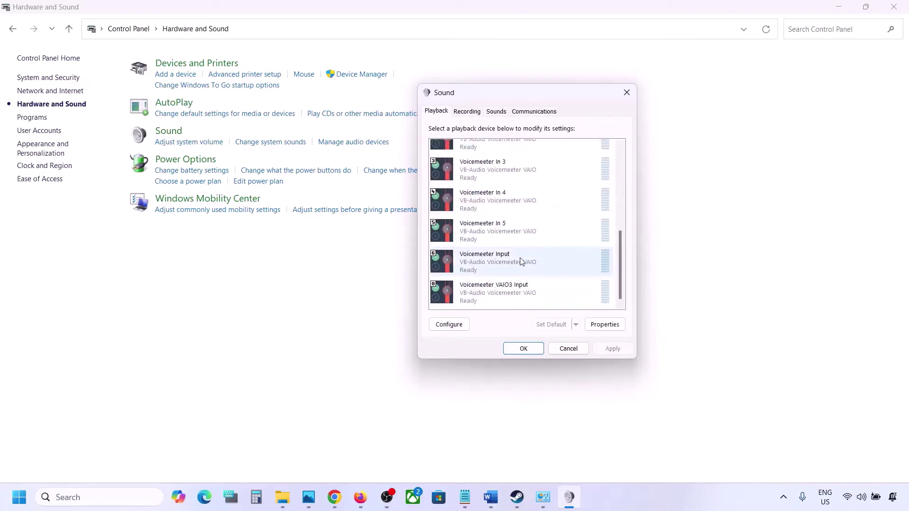
scroll(521, 262, "up", 5)
scroll(511, 229, "up", 1)
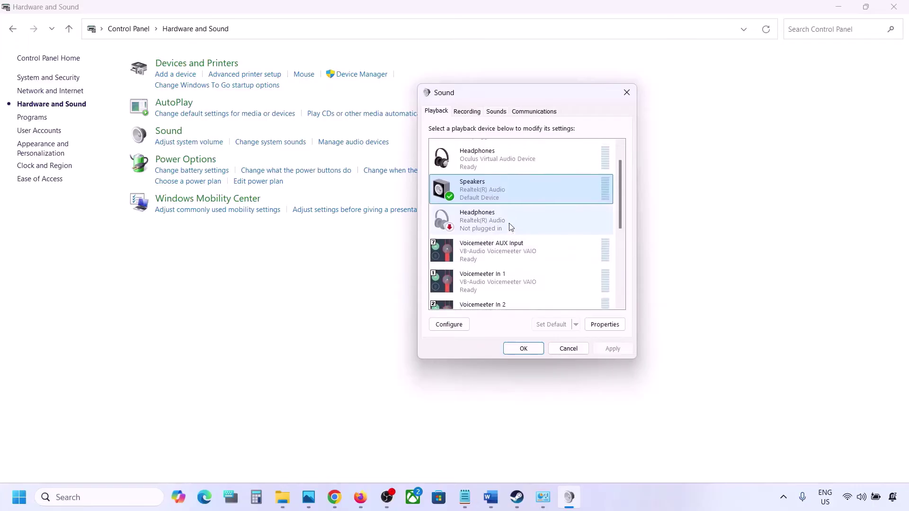
left_click(478, 165)
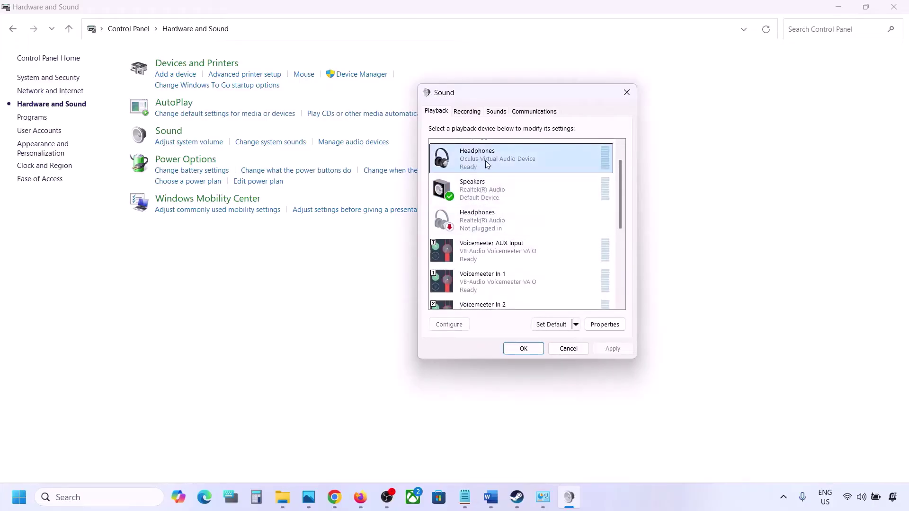
right_click(486, 163)
left_click(518, 179)
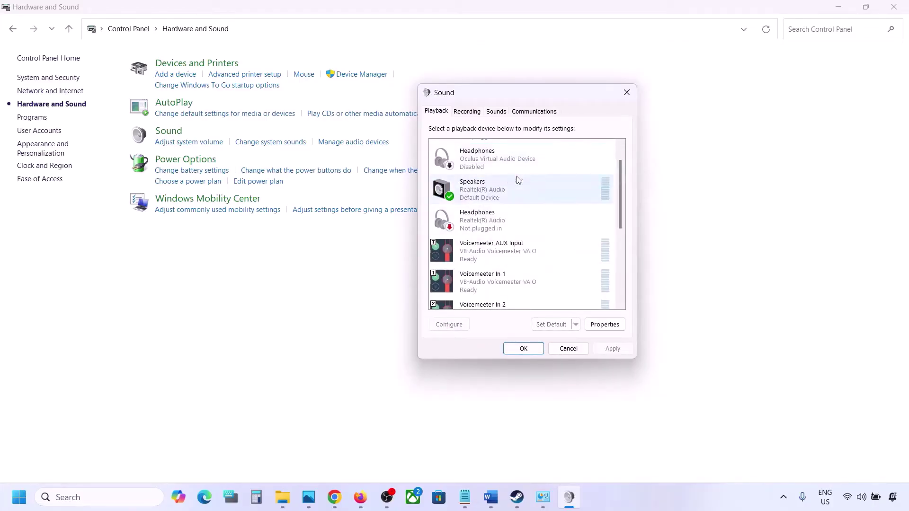
scroll(506, 206, "down", 2)
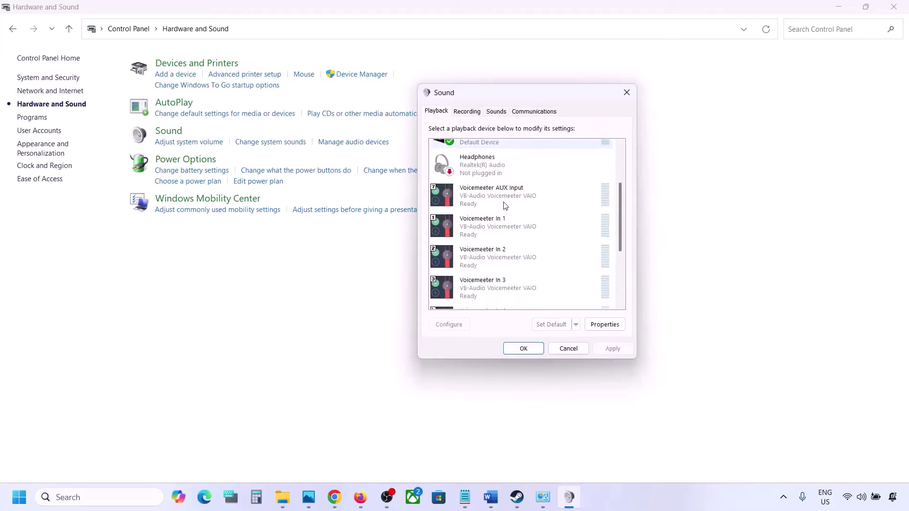
scroll(506, 205, "up", 3)
left_click(478, 166)
left_click(486, 174)
right_click(486, 176)
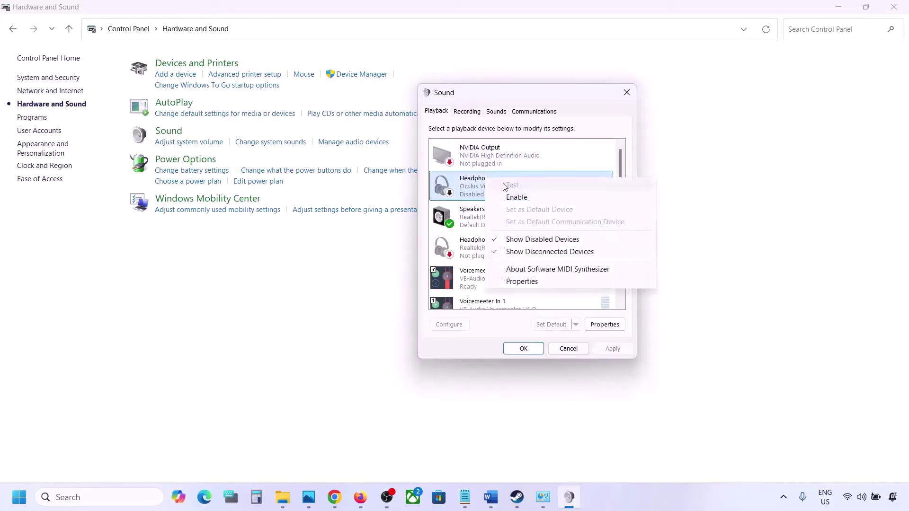
left_click(476, 197)
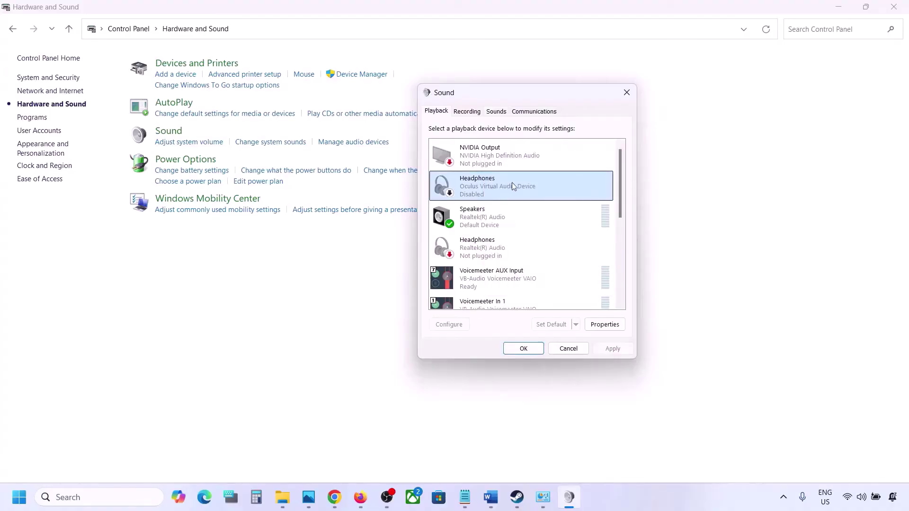
Disable the Voicemeeter AUX Input, Voicemeeter In 1, Voicemeeter In 2 and Voicemeeter In 3 playback devices.
scroll(488, 202, "down", 1)
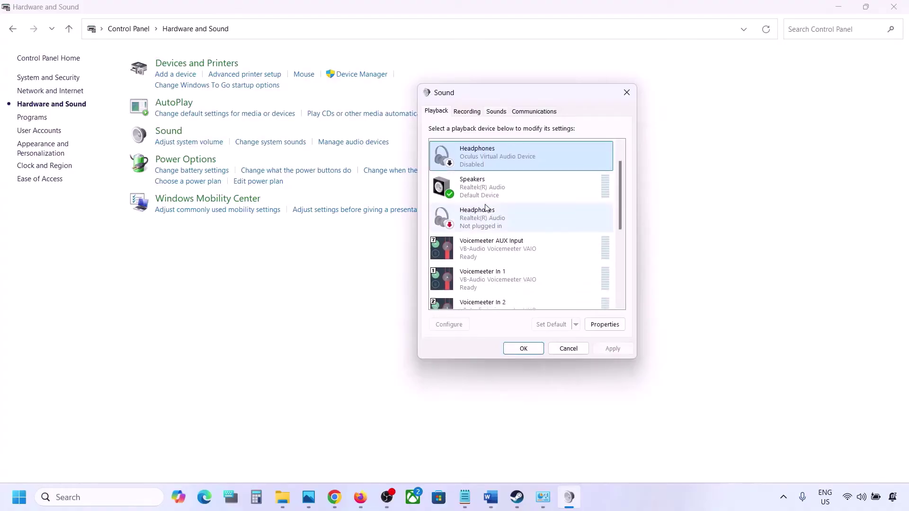
left_click(481, 222)
scroll(481, 217, "down", 1)
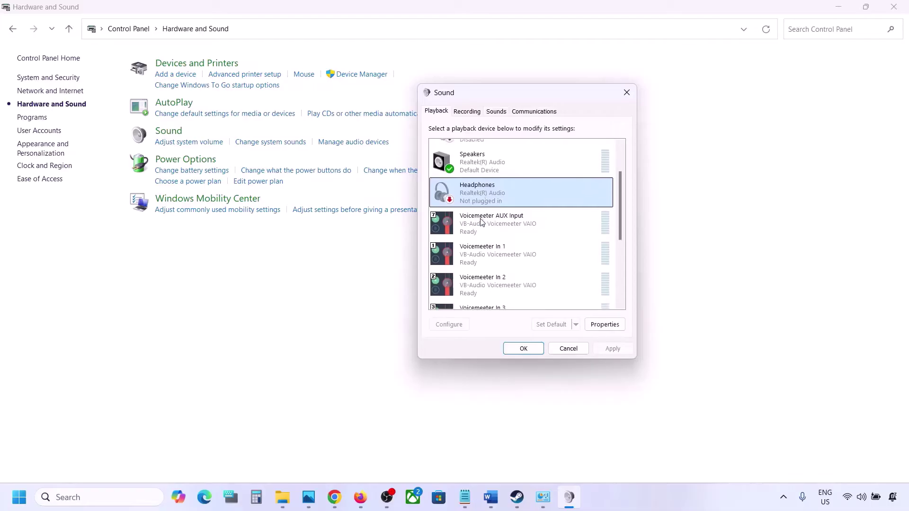
left_click(490, 226)
right_click(490, 226)
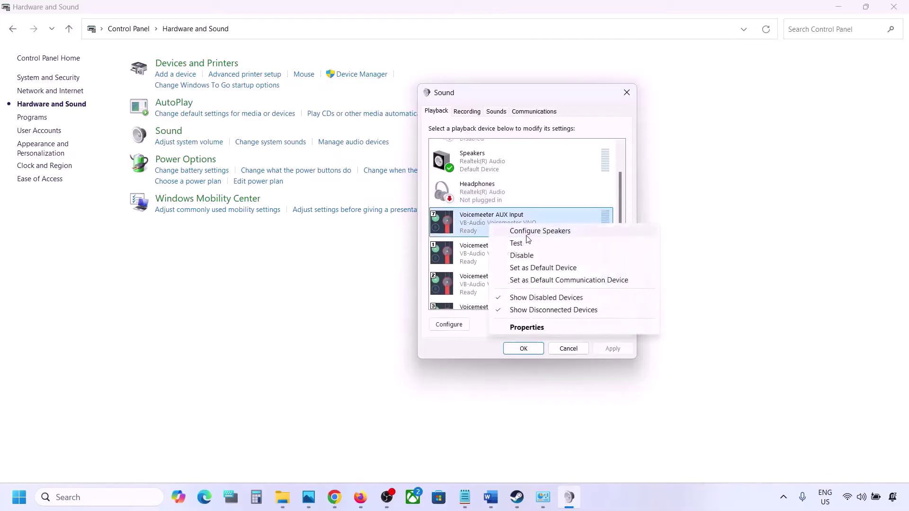
left_click(524, 255)
right_click(496, 259)
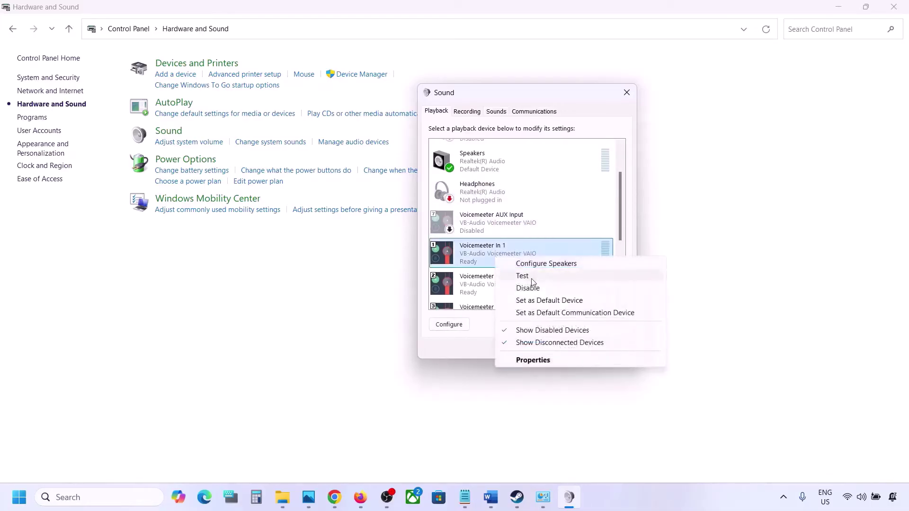
left_click(532, 287)
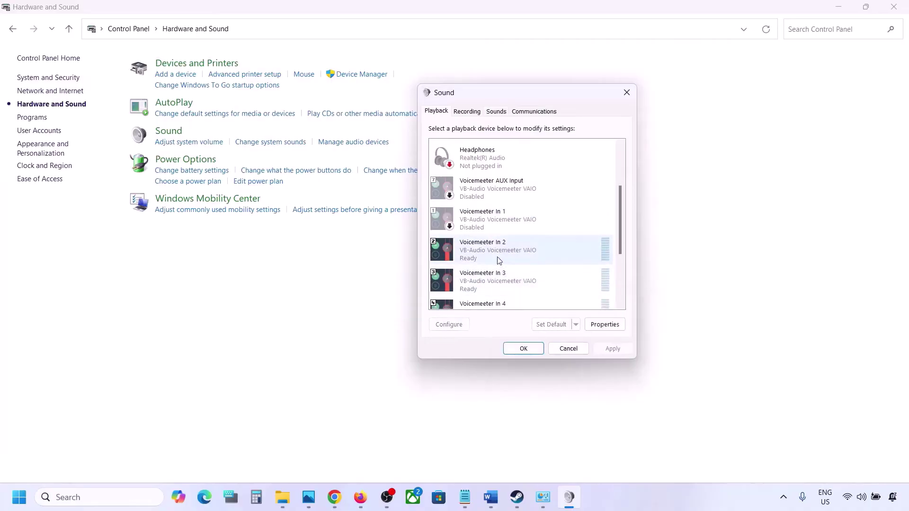
right_click(498, 259)
left_click(530, 290)
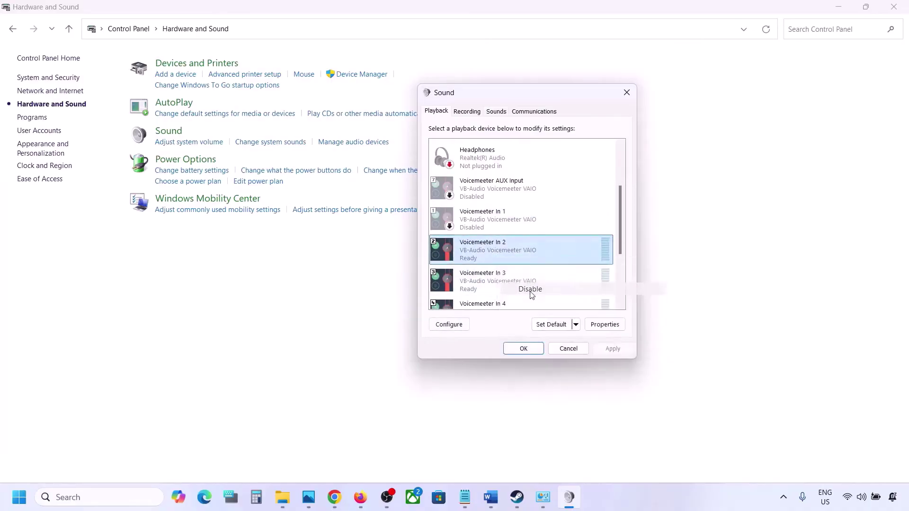
right_click(488, 286)
left_click(521, 316)
Disable the Voicemeeter Input, Voicemeeter In 5, Voicemeeter In 4 and Voicemeeter VAIO3 Input playback devices.
scroll(521, 303, "down", 3)
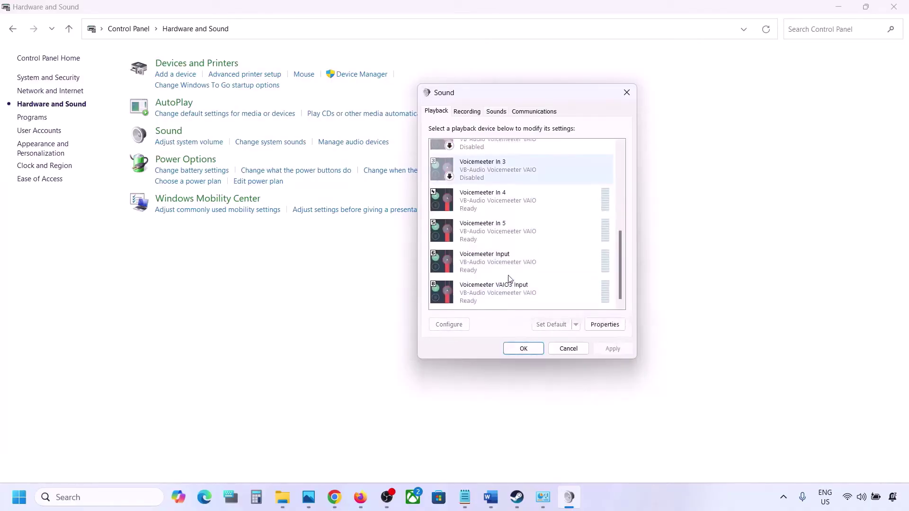
right_click(484, 262)
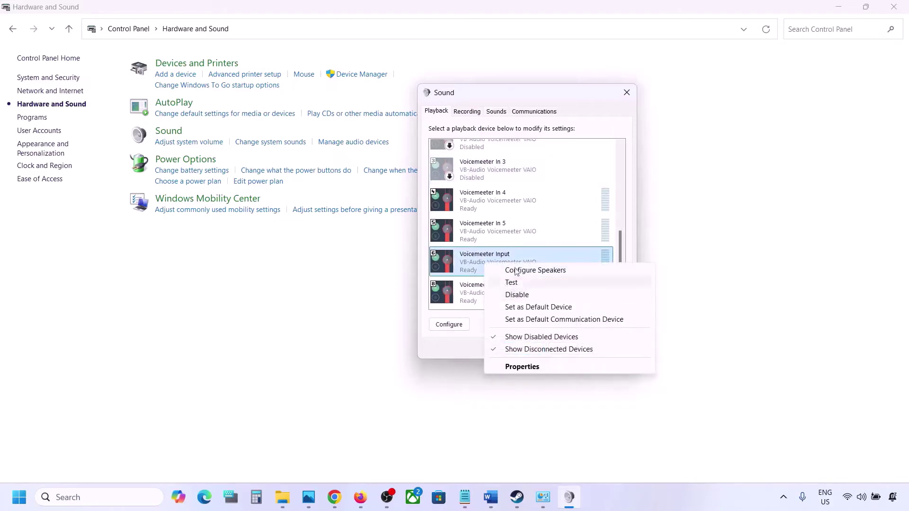
left_click(523, 295)
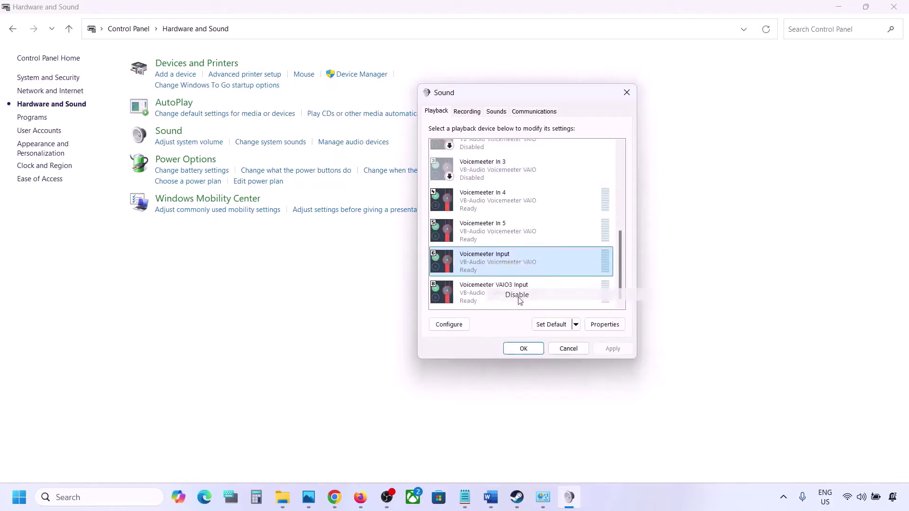
right_click(490, 237)
left_click(509, 267)
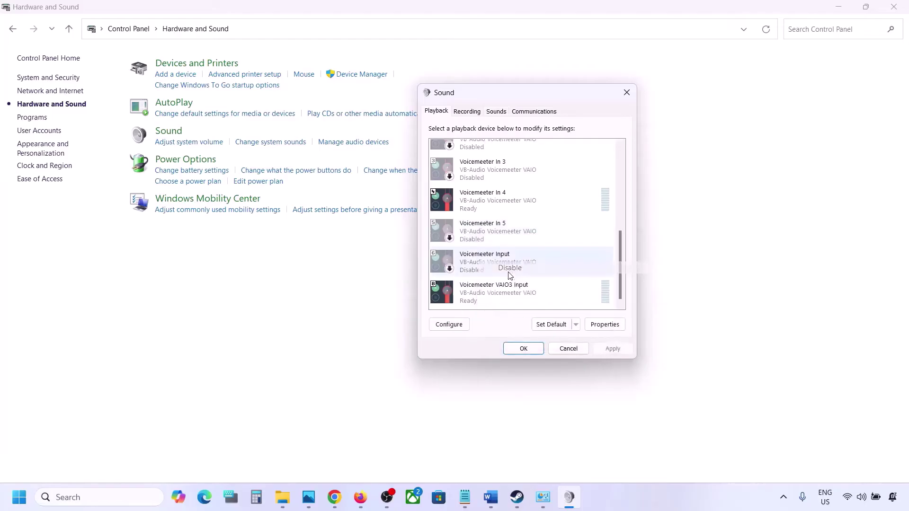
right_click(483, 204)
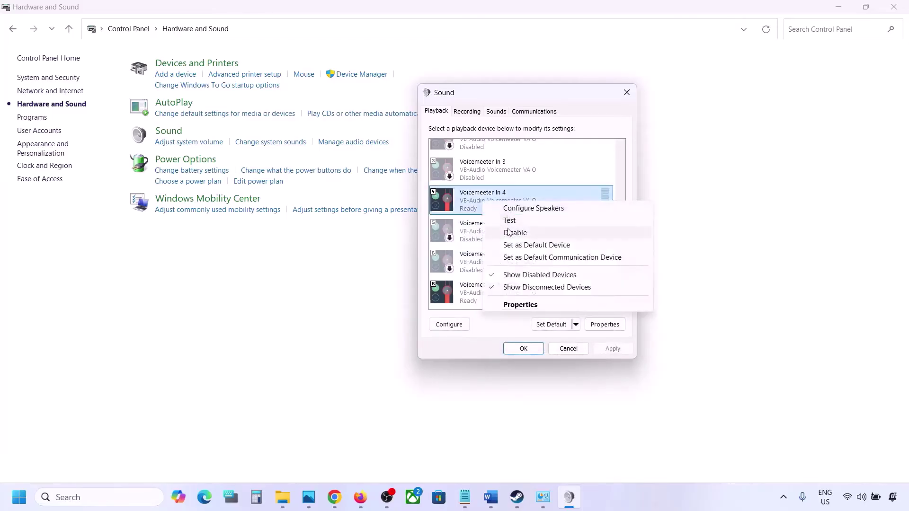
left_click(509, 232)
right_click(482, 289)
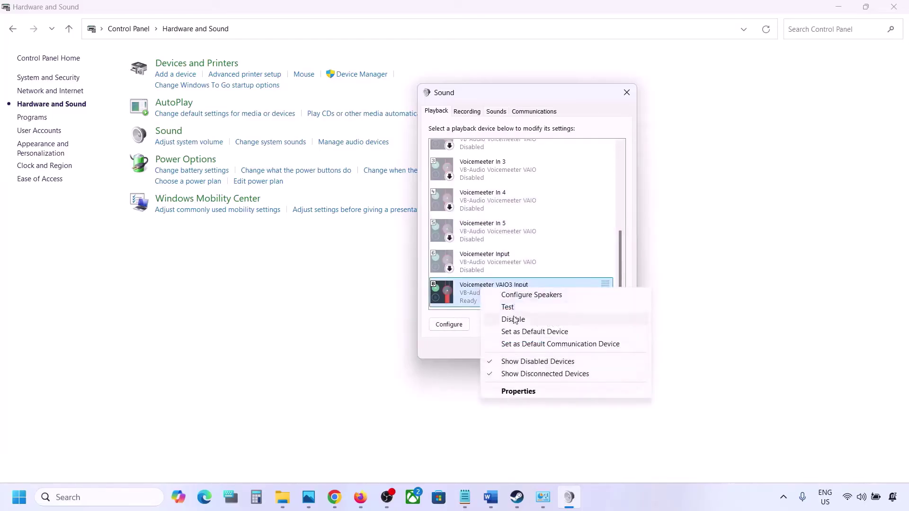
left_click(515, 321)
Check that the Realtek(R) Audio Speakers are the default playback device.
scroll(497, 223, "up", 5)
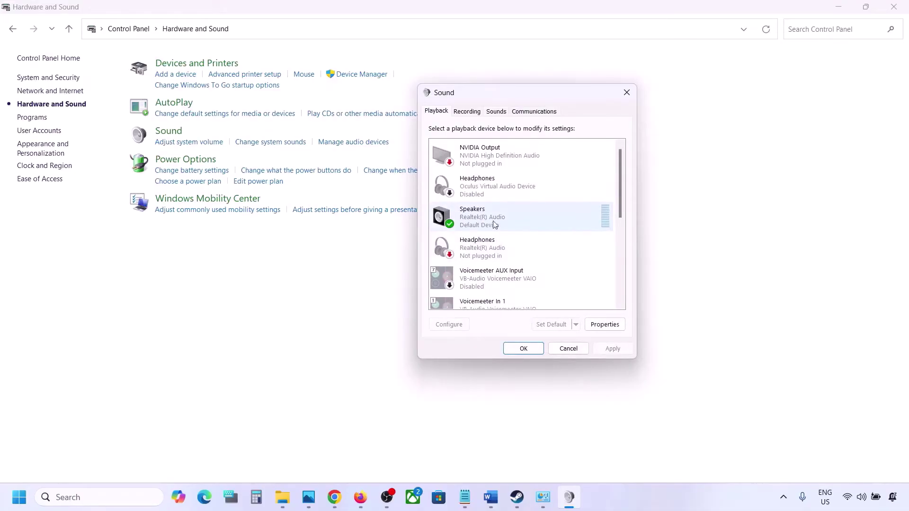
left_click(501, 218)
right_click(501, 217)
left_click(551, 326)
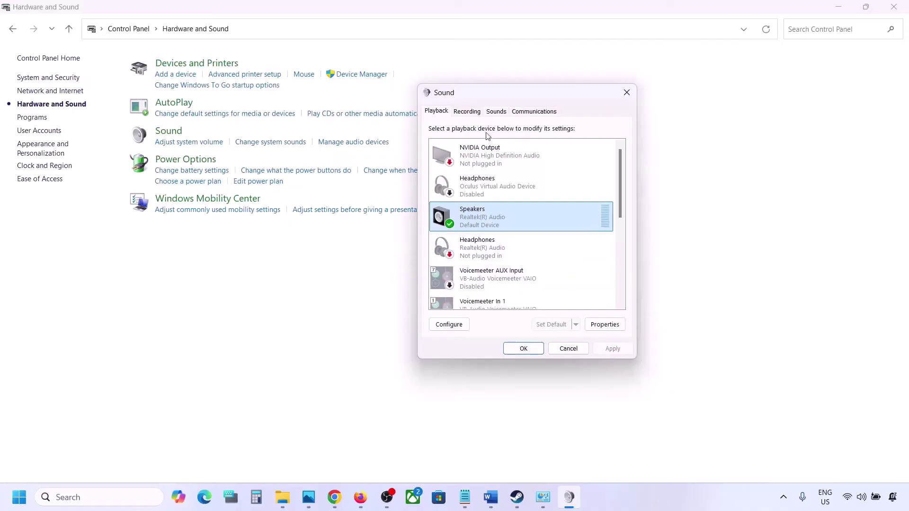
Disable the Oculus Virtual Audio Device headset microphone among the recording devices and close the Sound settings.
left_click(470, 112)
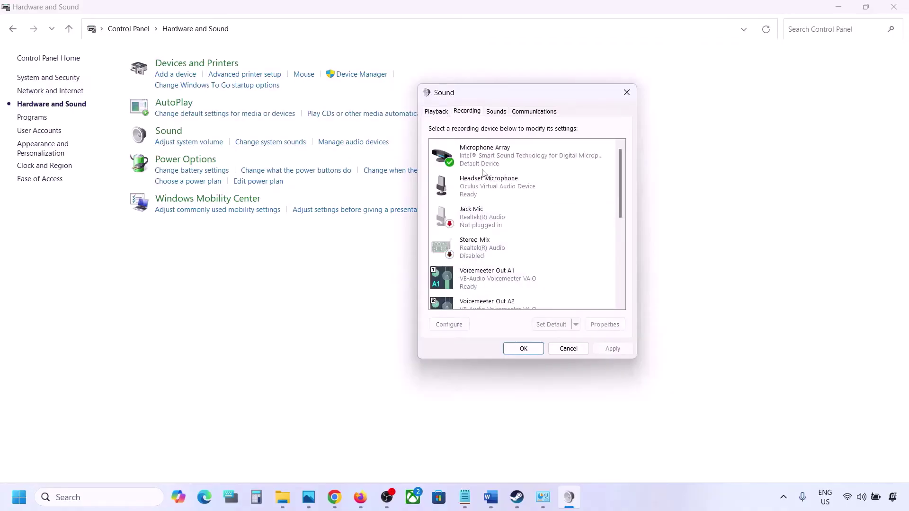
scroll(503, 243, "down", 2)
scroll(503, 244, "up", 2)
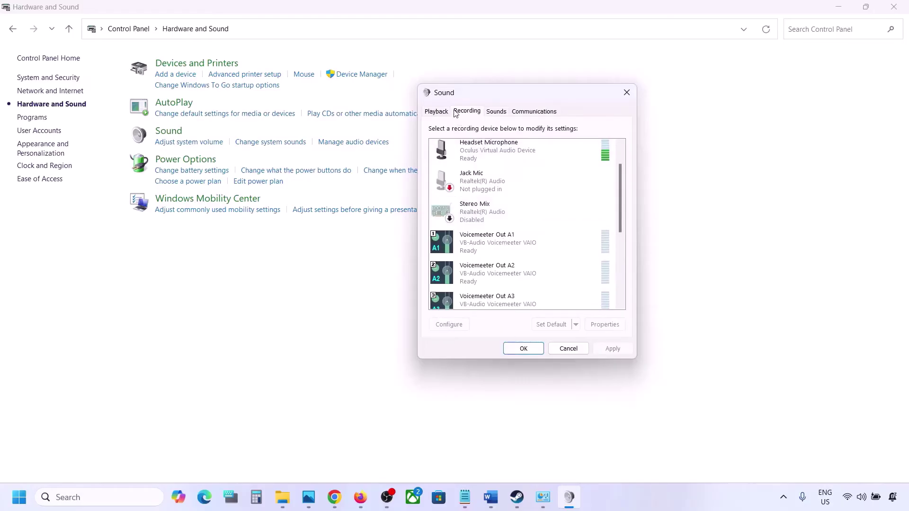
left_click(436, 111)
left_click(467, 113)
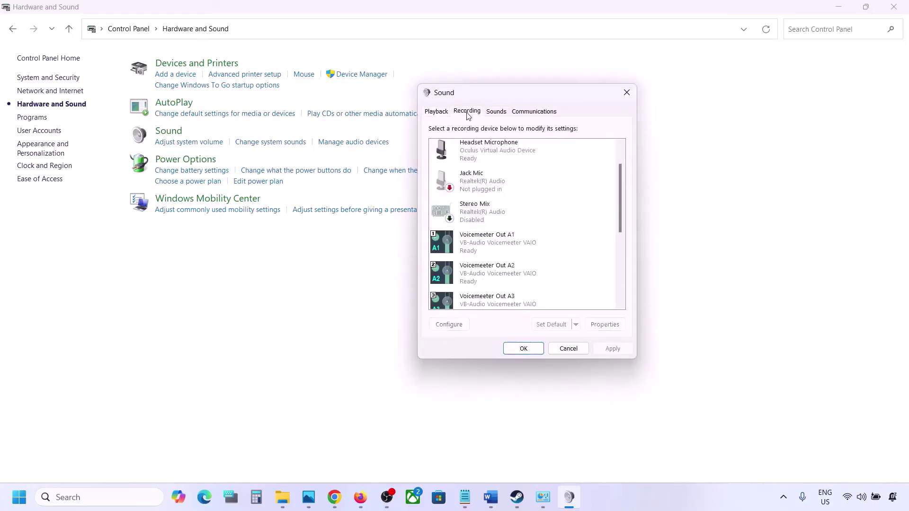
scroll(507, 229, "up", 1)
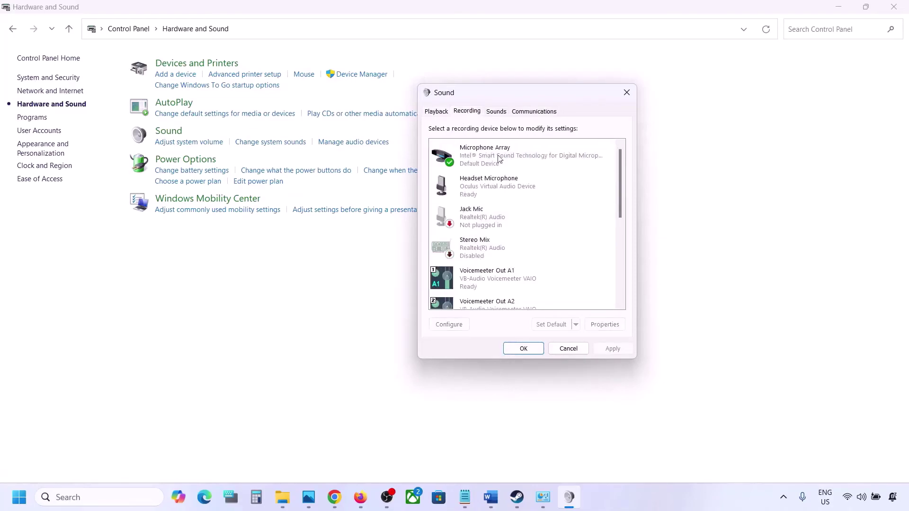
left_click(479, 189)
right_click(479, 189)
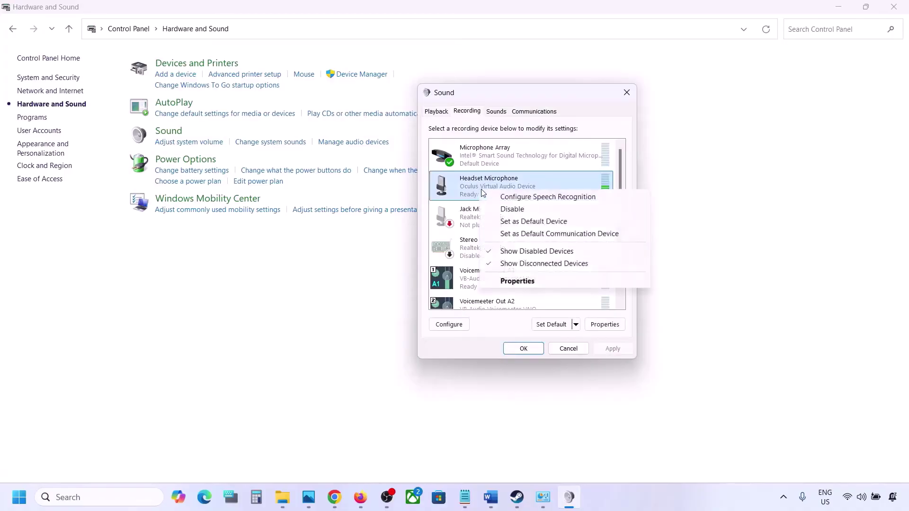
left_click(511, 208)
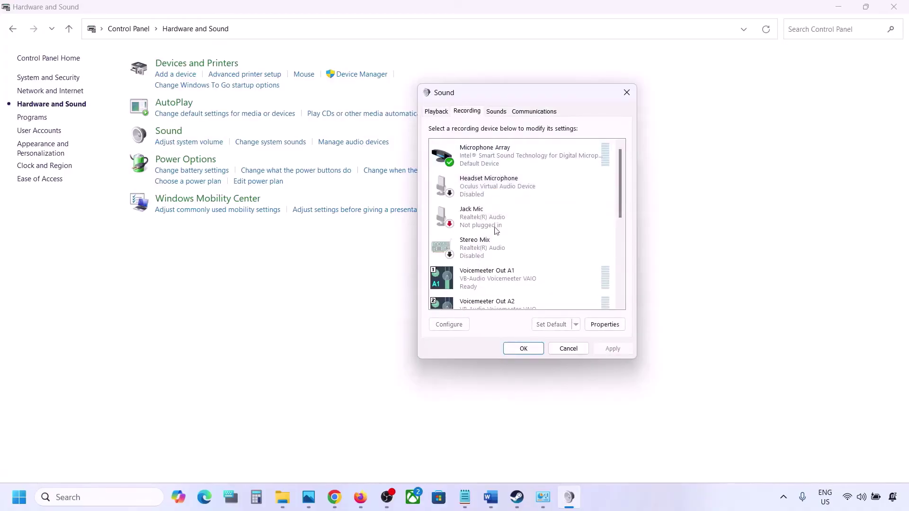
left_click(434, 112)
left_click(627, 93)
Open Device Manager and expand the Sound, video and game controllers category.
right_click(19, 506)
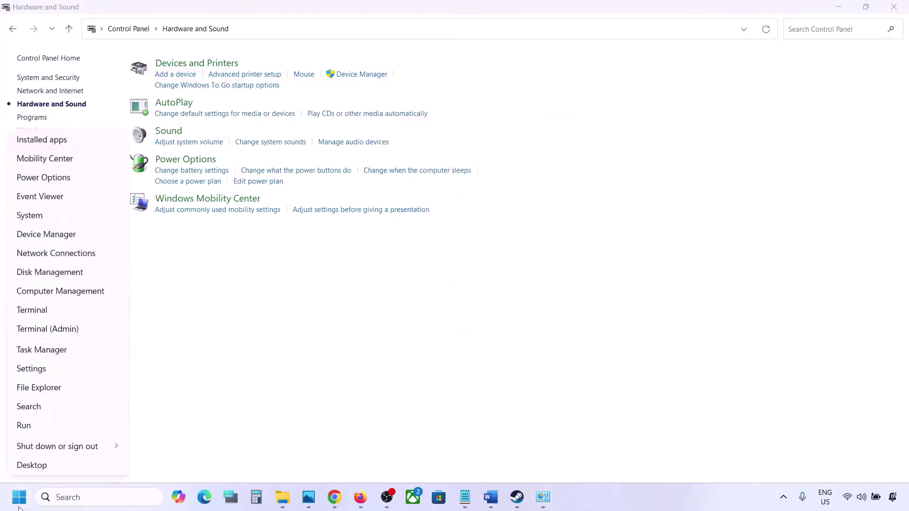
left_click(49, 235)
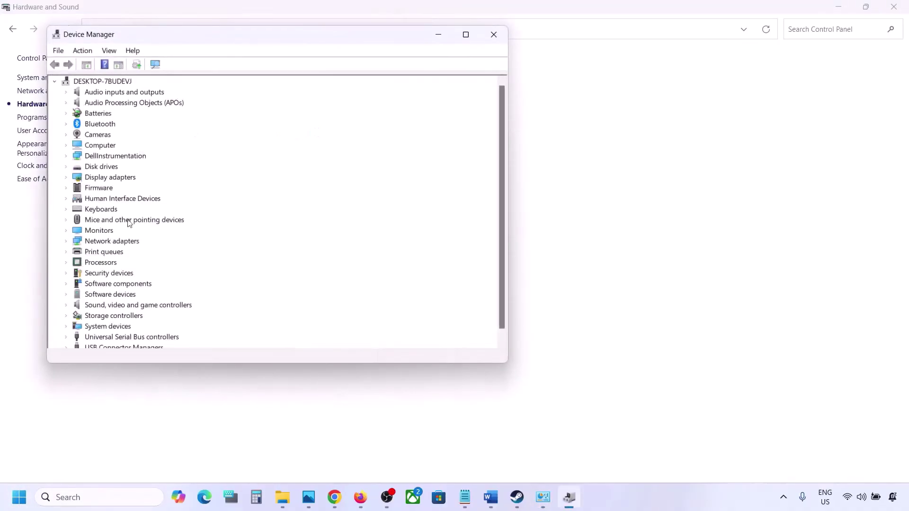
scroll(128, 227, "down", 1)
left_click(66, 295)
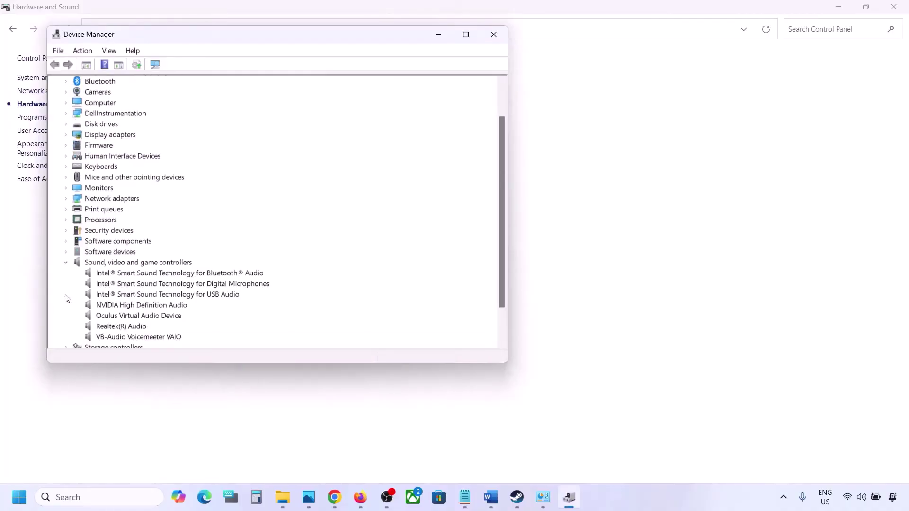
scroll(117, 284, "down", 2)
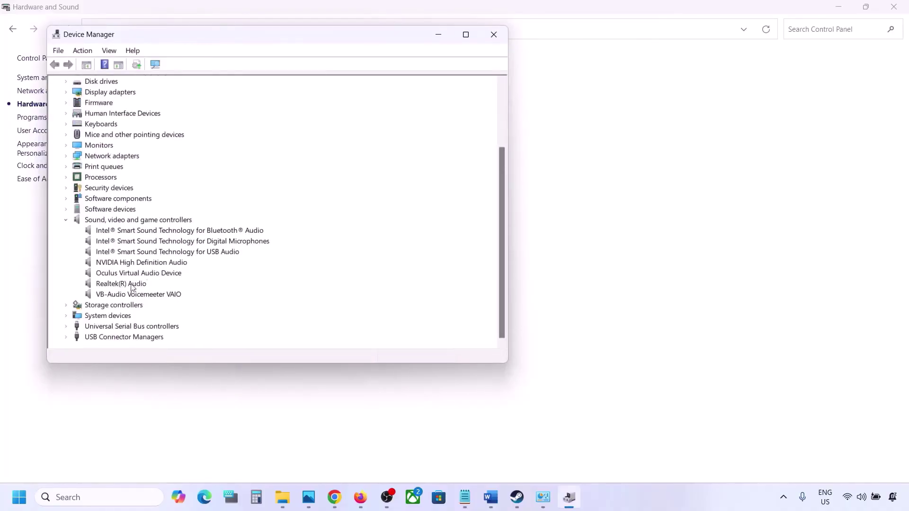
Disable the VB-Audio Voicemeeter VAIO device among the sound, video and game controllers.
left_click(140, 284)
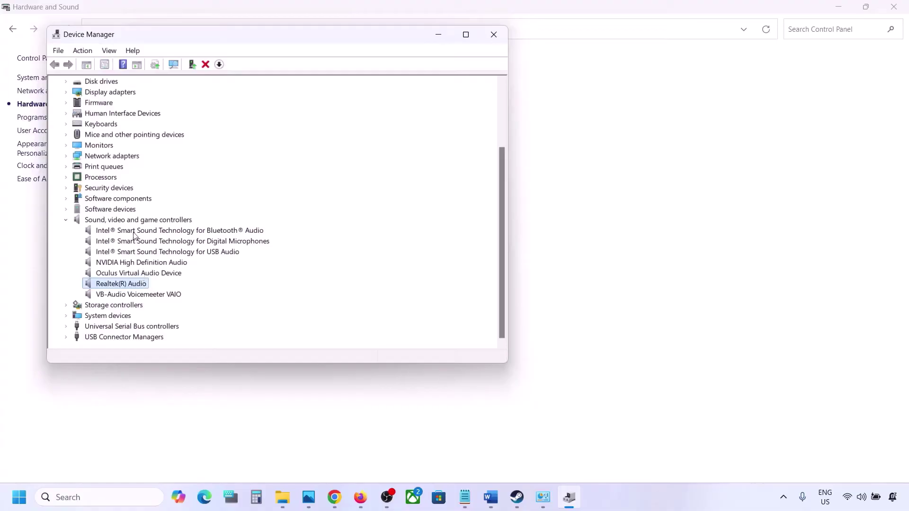
left_click(125, 295)
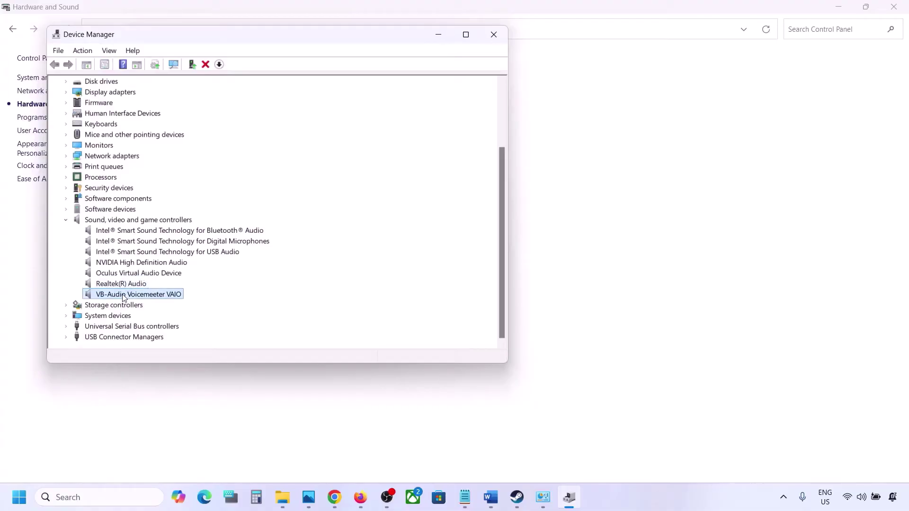
right_click(125, 295)
left_click(152, 315)
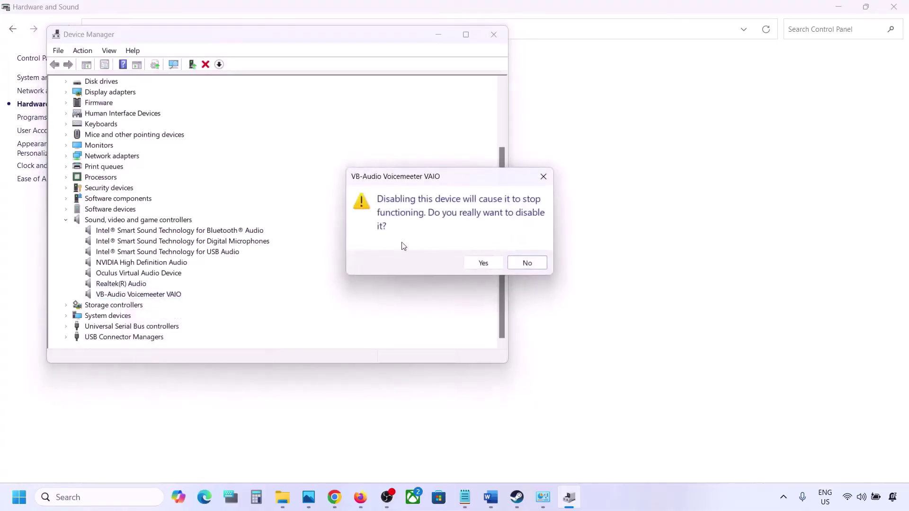
left_click(481, 263)
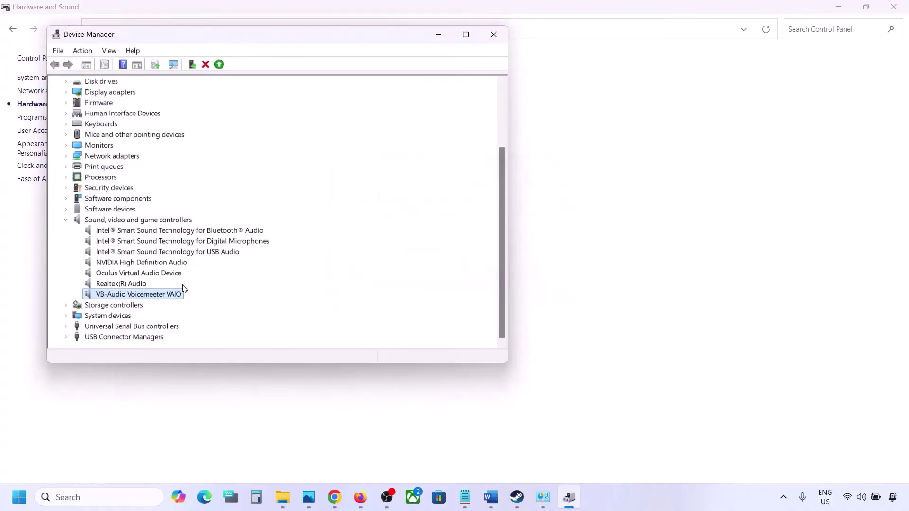
Disable the Oculus Virtual Audio Device among the sound, video and game controllers.
scroll(142, 298, "down", 1)
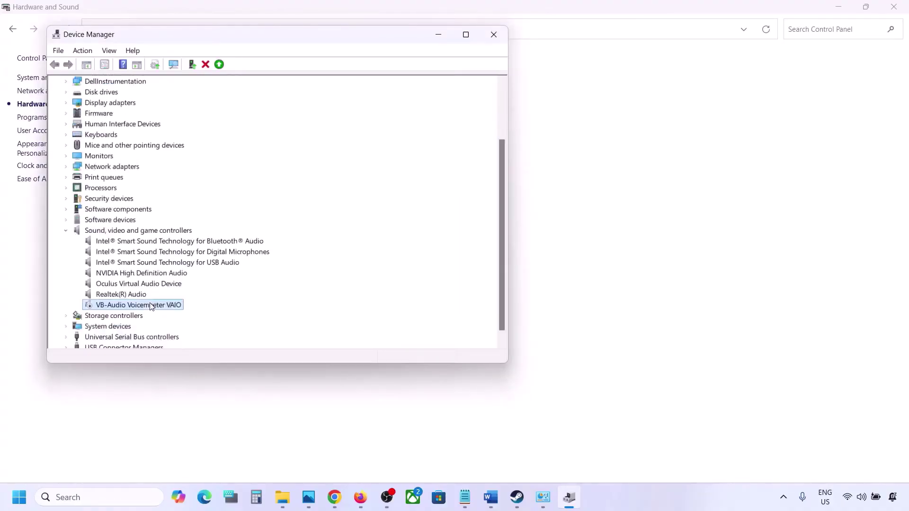
right_click(127, 285)
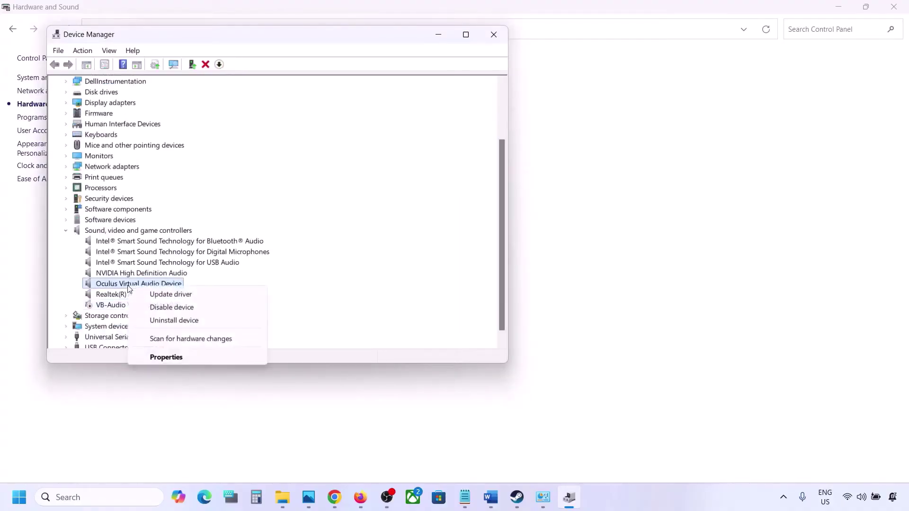
left_click(171, 307)
left_click(482, 262)
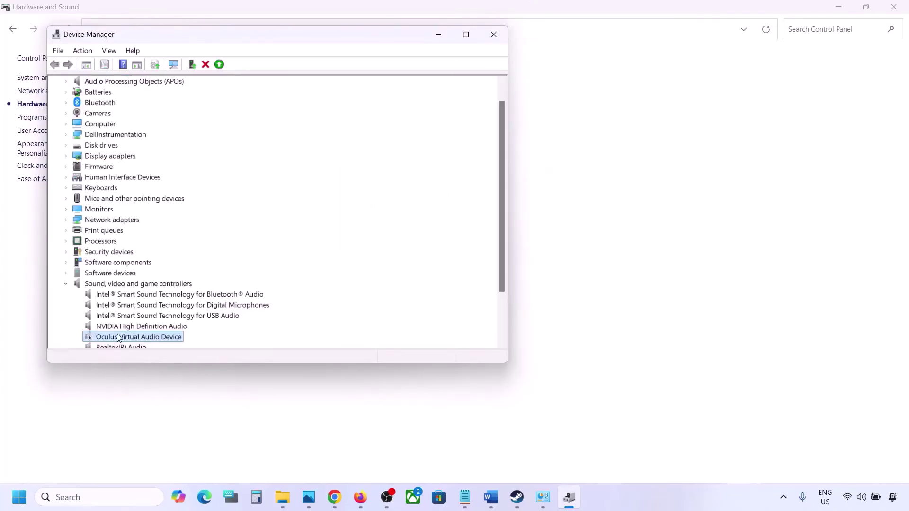
Disable the NVIDIA High Definition Audio and Intel Smart Sound Technology for Bluetooth Audio devices.
right_click(119, 331)
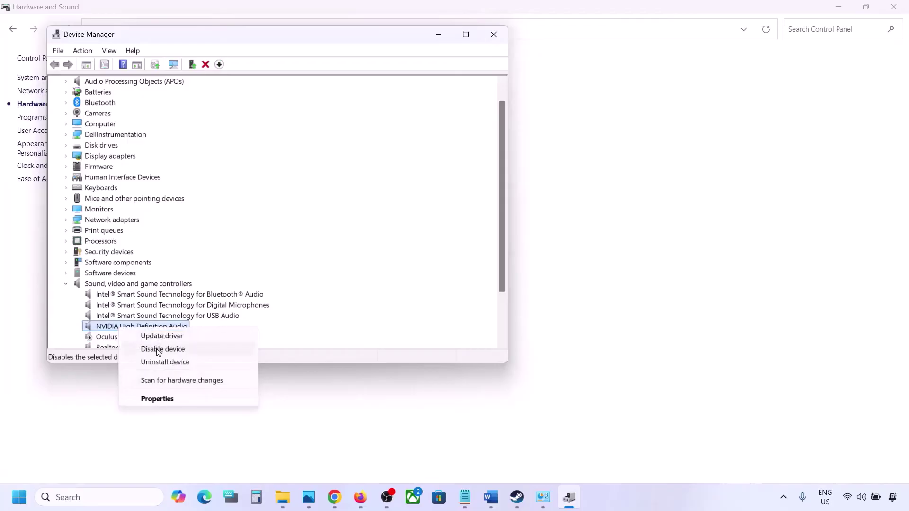
left_click(158, 350)
left_click(470, 260)
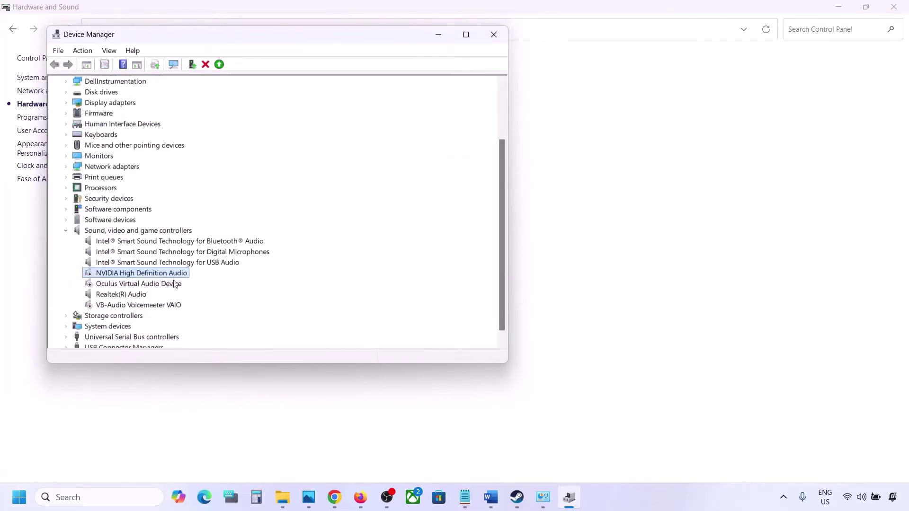
left_click(138, 244)
right_click(150, 242)
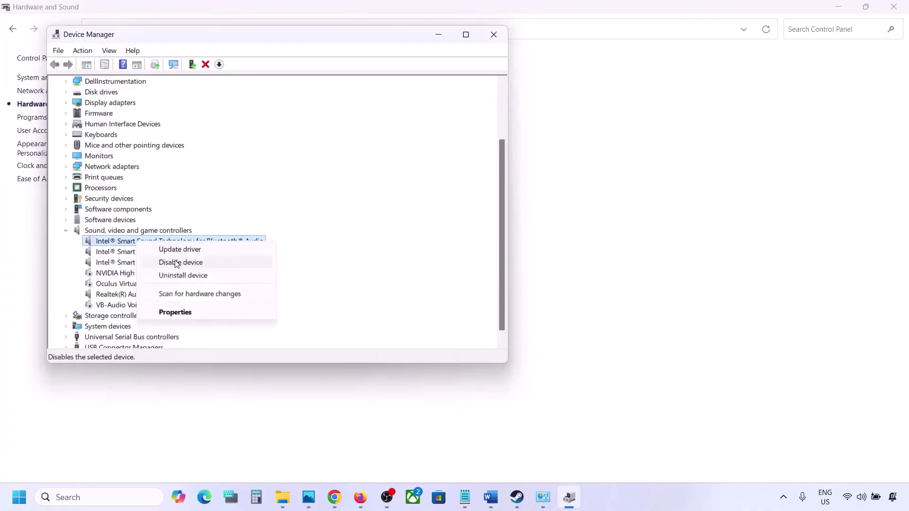
left_click(175, 262)
left_click(481, 263)
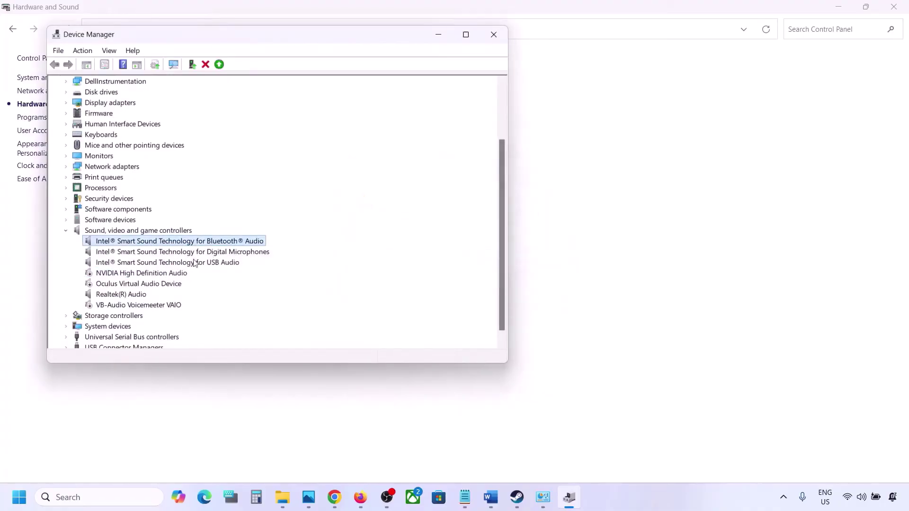
Disable the Intel Smart Sound Technology for Digital Microphones device and decline the immediate computer restart.
left_click(154, 265)
right_click(154, 266)
left_click(182, 284)
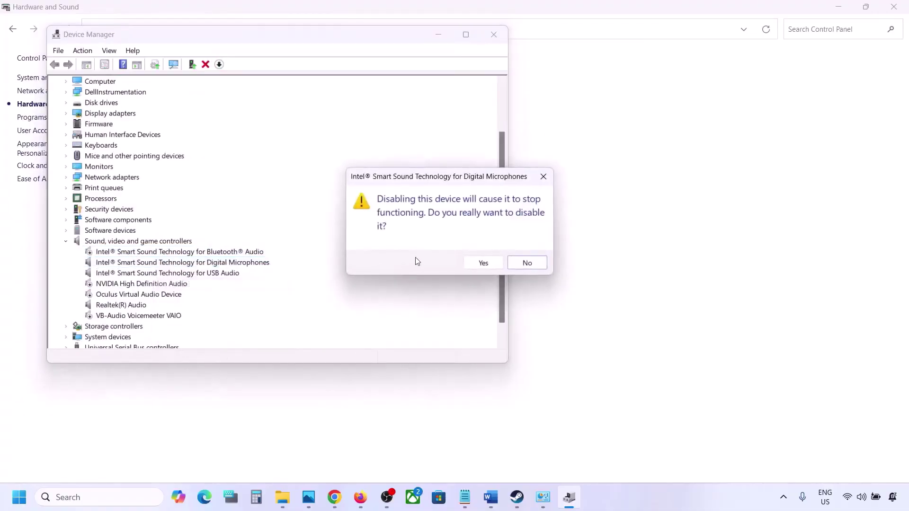
left_click(483, 262)
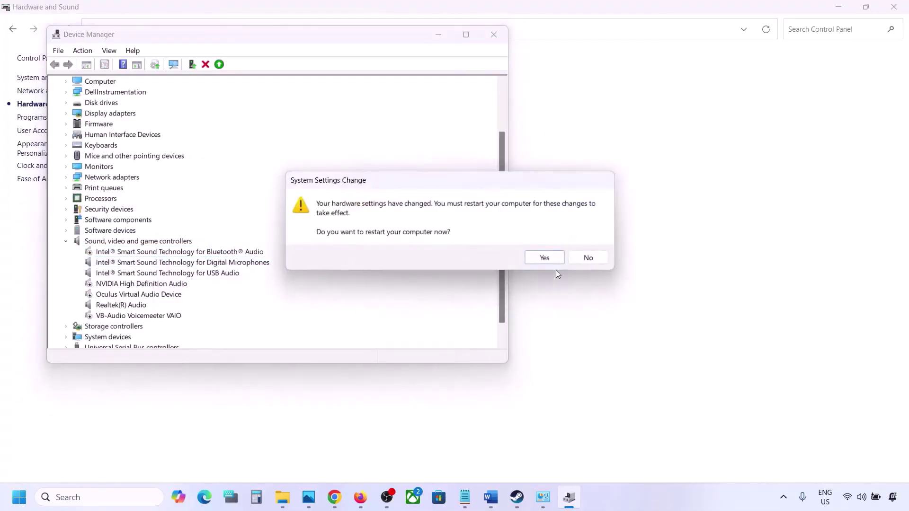
left_click(587, 260)
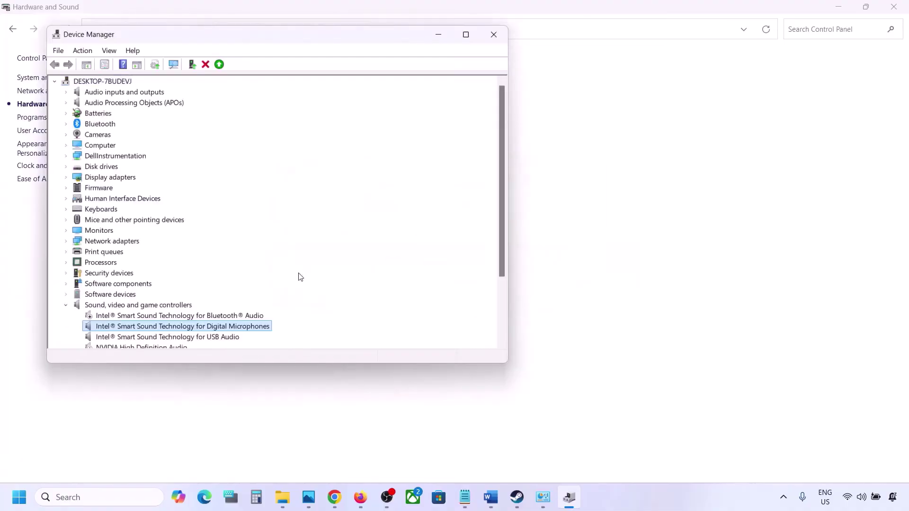
Disable the Intel Smart Sound Technology for USB Audio device.
right_click(132, 276)
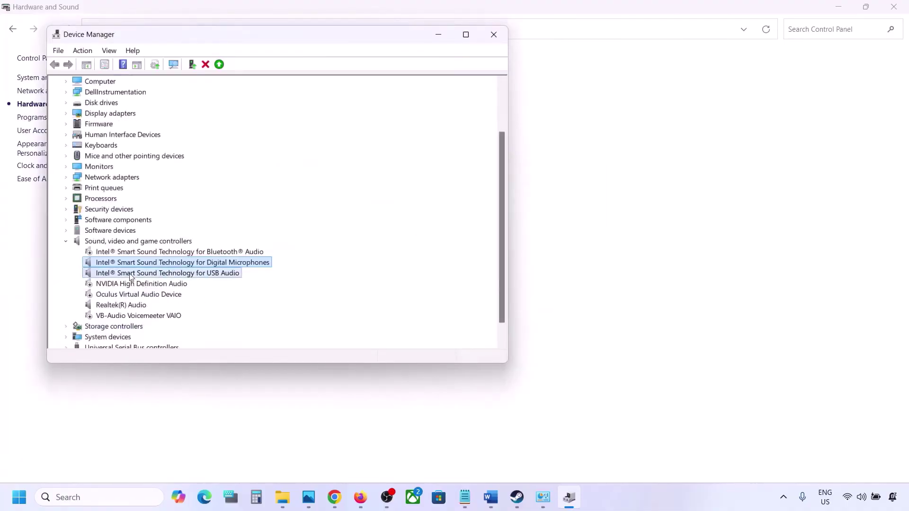
left_click(163, 294)
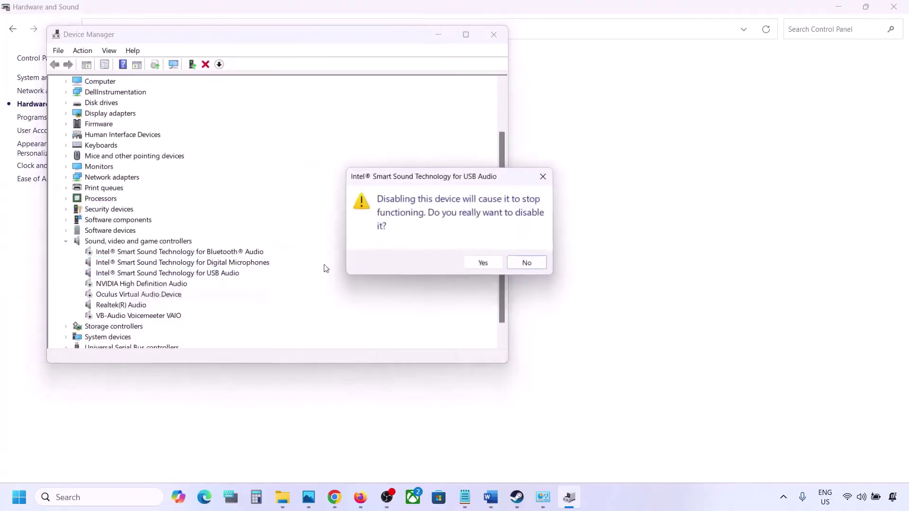
left_click(483, 262)
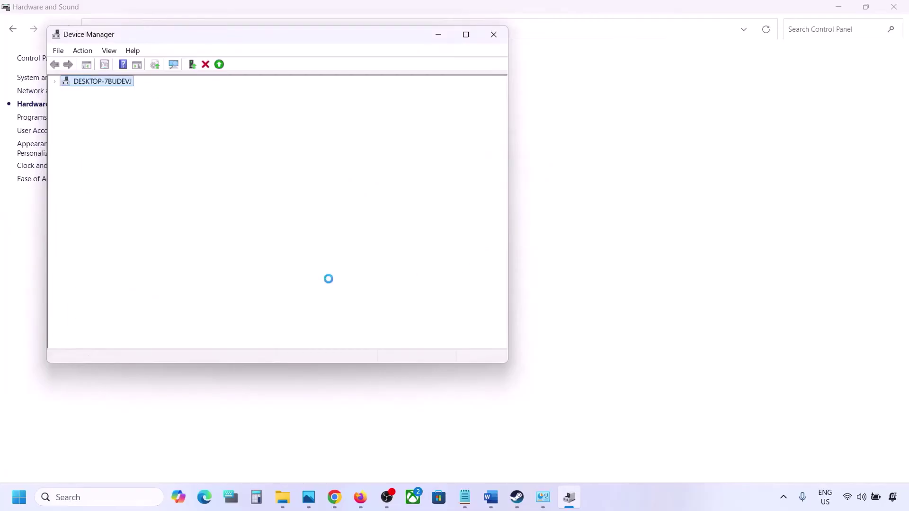
Check the Realtek(R) Audio entry among the sound controllers and close Device Manager.
scroll(247, 298, "down", 3)
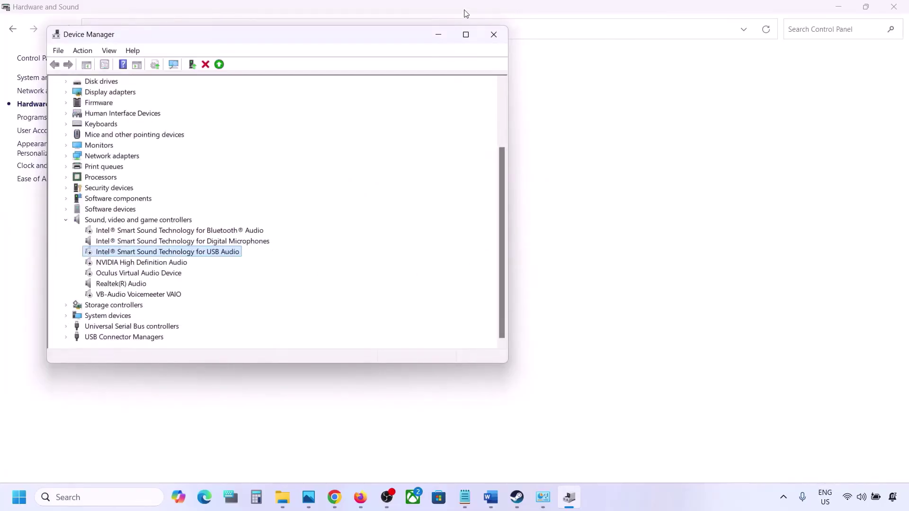
left_click(105, 282)
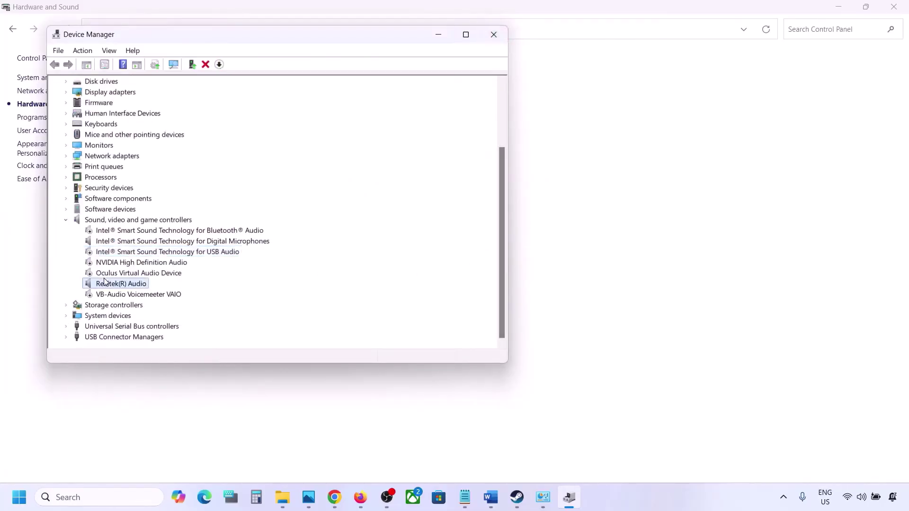
right_click(120, 283)
key("Escape")
left_click(494, 34)
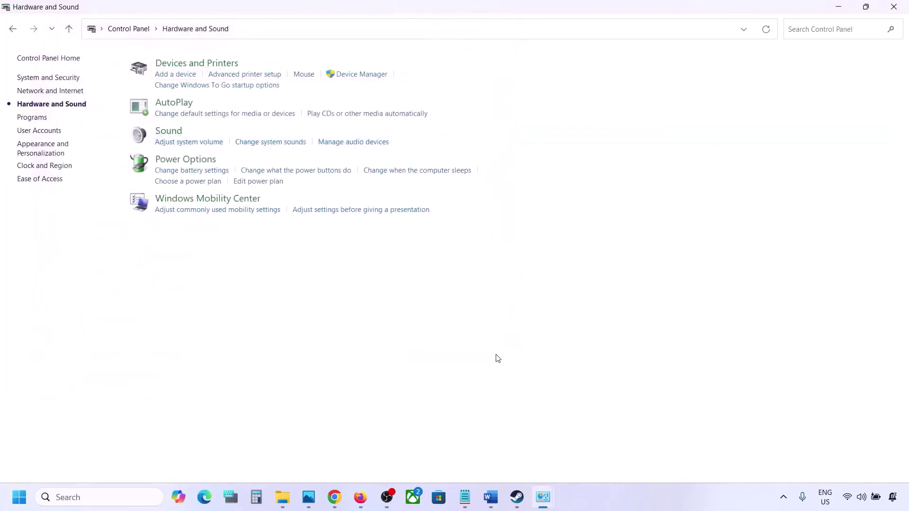
Switch to the Word instructions and copy the shell::: command under Step 8) Uncheck Handsfree Telephony.
left_click(490, 497)
scroll(391, 396, "down", 1)
scroll(391, 396, "down", 2)
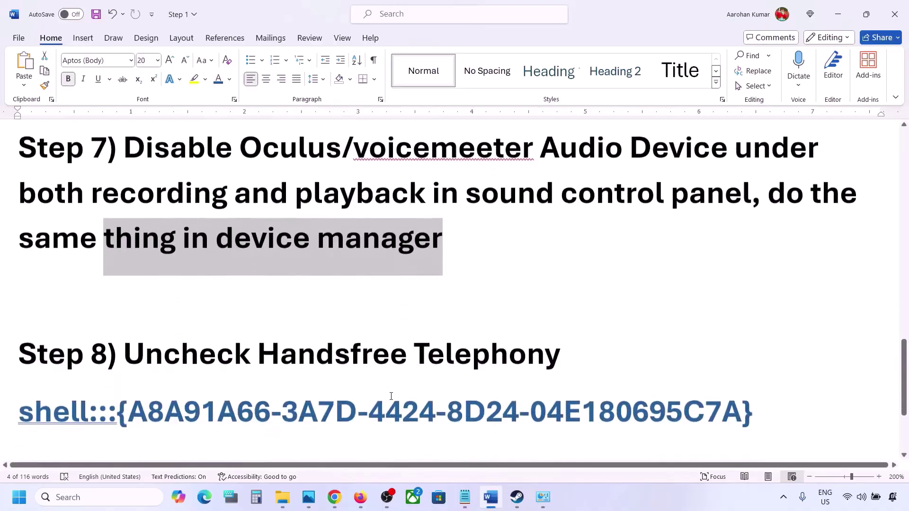
scroll(346, 386, "down", 1)
left_click_drag(126, 316, 564, 317)
left_click_drag(779, 369, 19, 370)
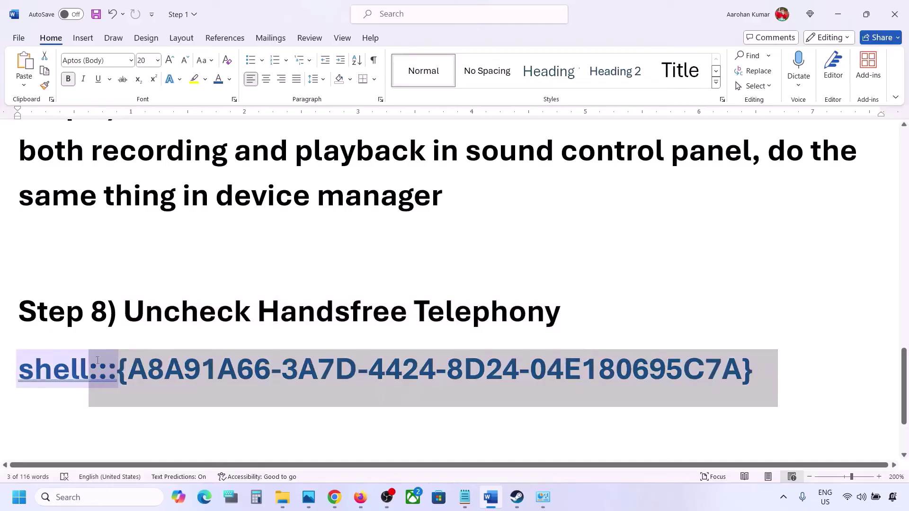
right_click(42, 367)
left_click(73, 159)
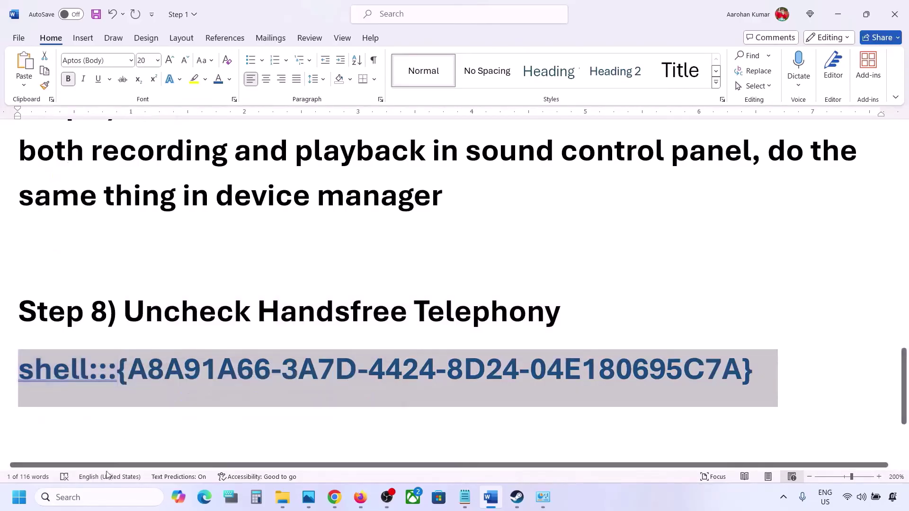
Open Devices and Printers by running shell:::{A8A91A66-3A7D-4424-8D24-04E180695C7A} from the Run dialog.
left_click(89, 496)
type("run")
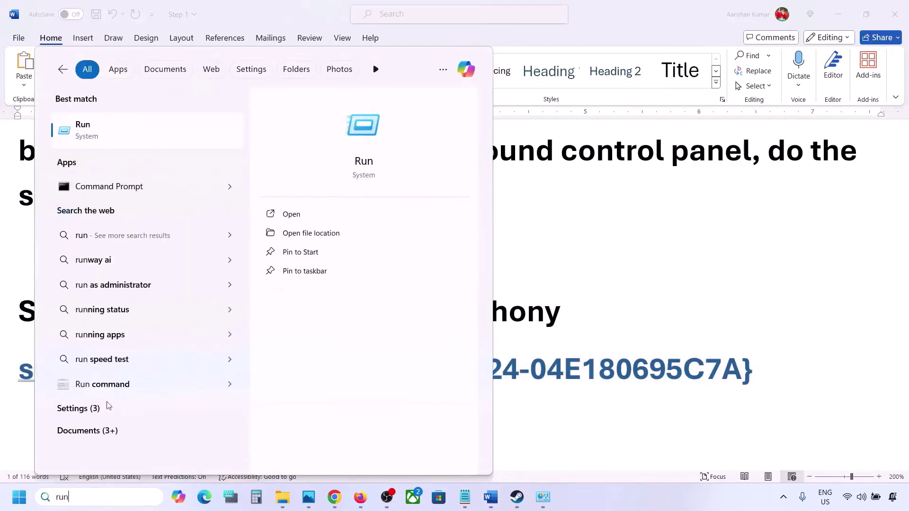
left_click(127, 142)
type("v")
key("ctrl+v")
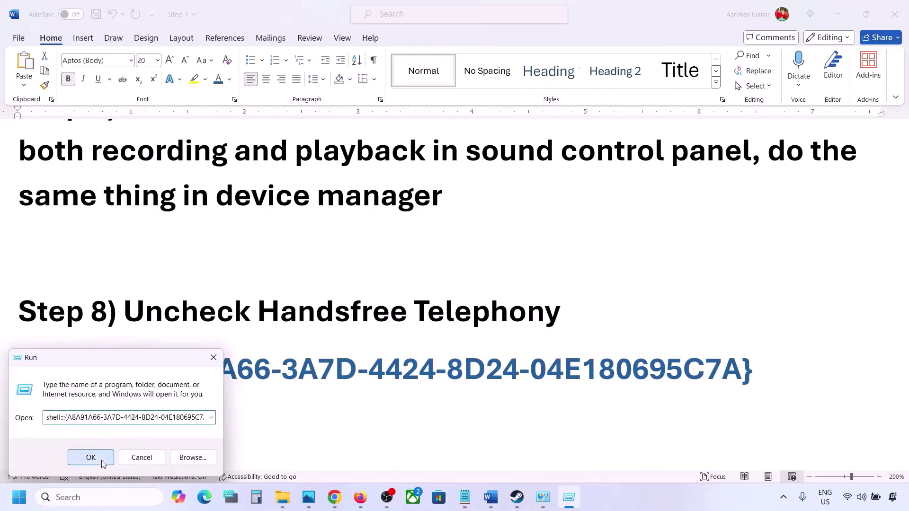
left_click(101, 460)
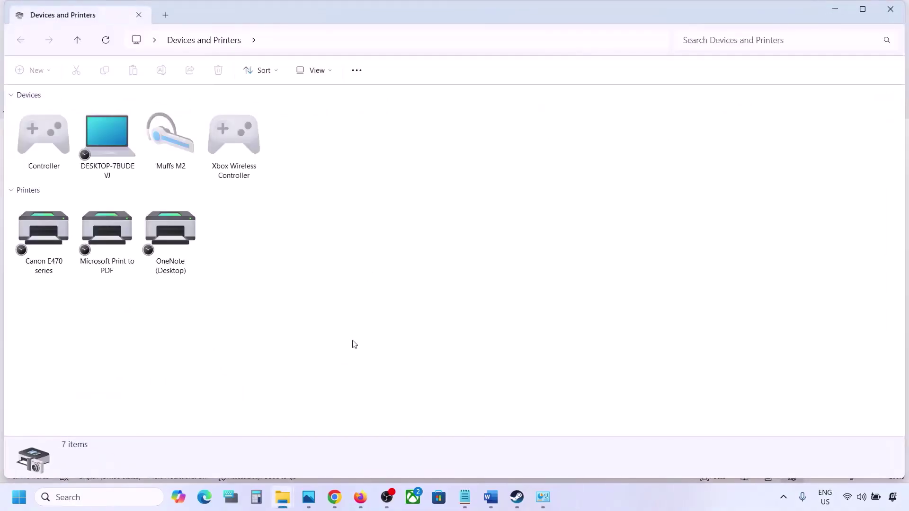
Turn off the Handsfree Telephony Bluetooth service in the Muffs M2 headset's properties and apply the change.
right_click(177, 137)
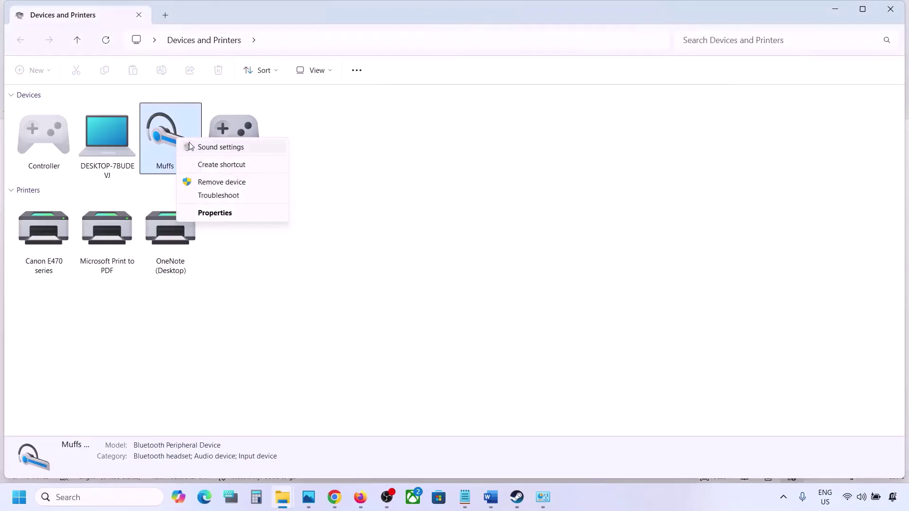
left_click(208, 212)
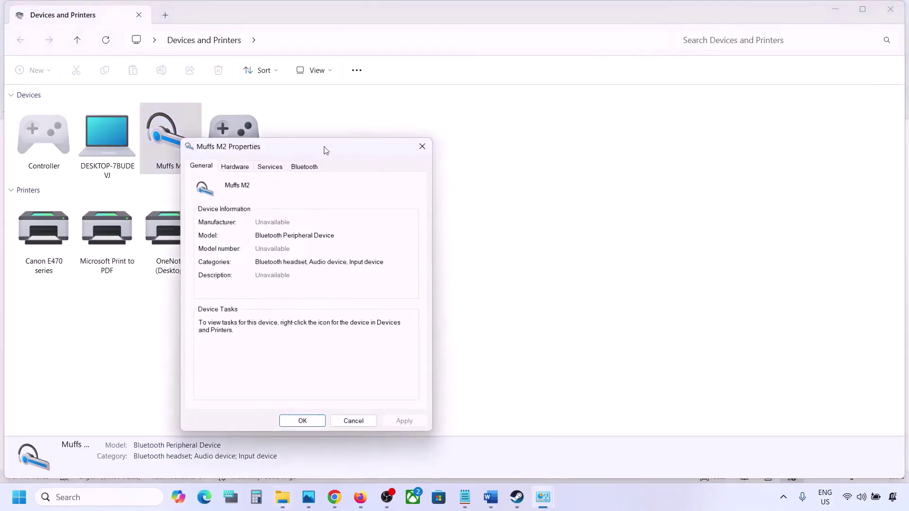
left_click_drag(326, 151, 425, 127)
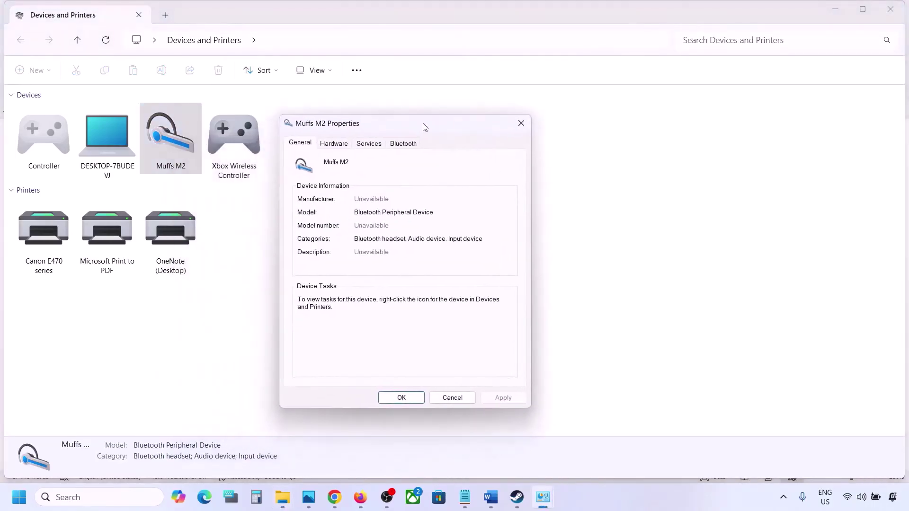
left_click(405, 145)
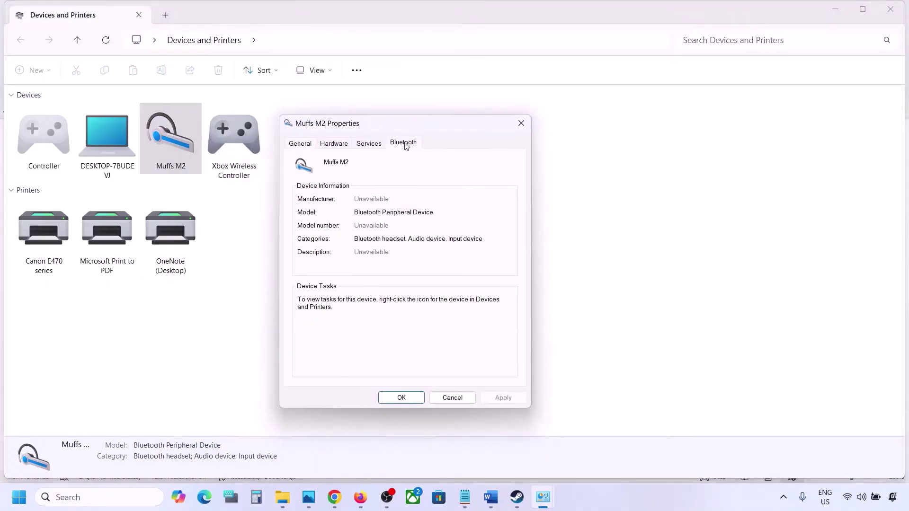
left_click(378, 148)
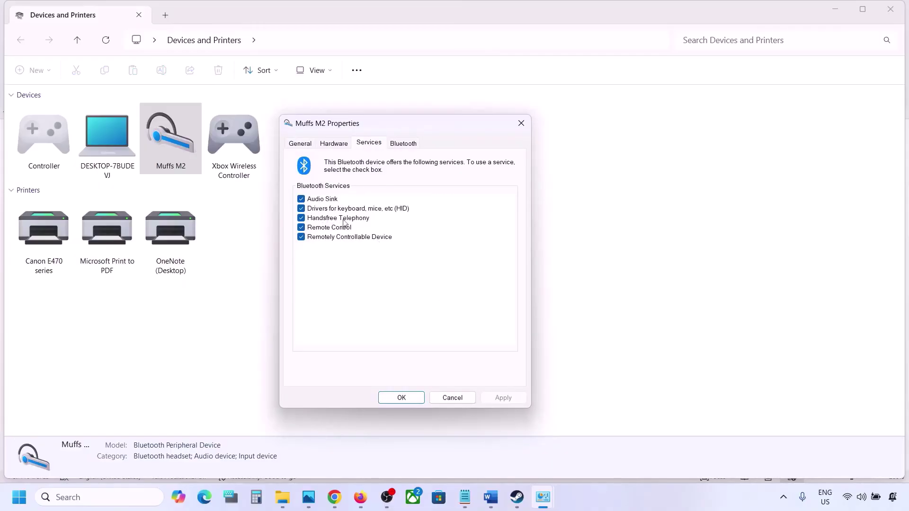
left_click(301, 219)
left_click(497, 396)
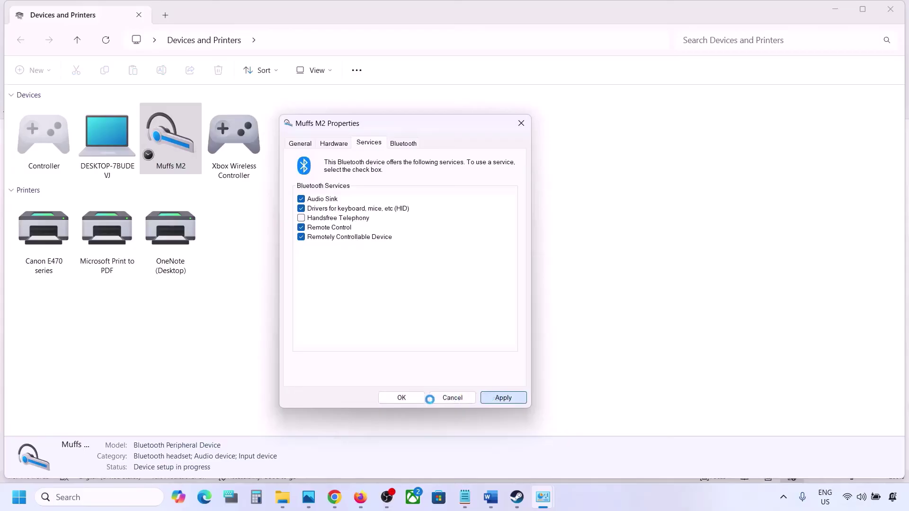
left_click(408, 398)
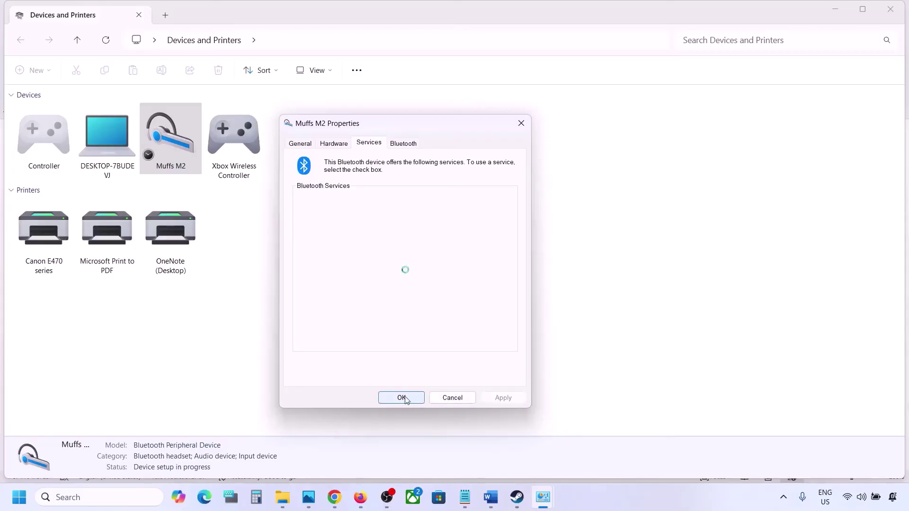
Return to the Word instructions and read the step that follows Step 8.
left_click(517, 497)
left_click(491, 497)
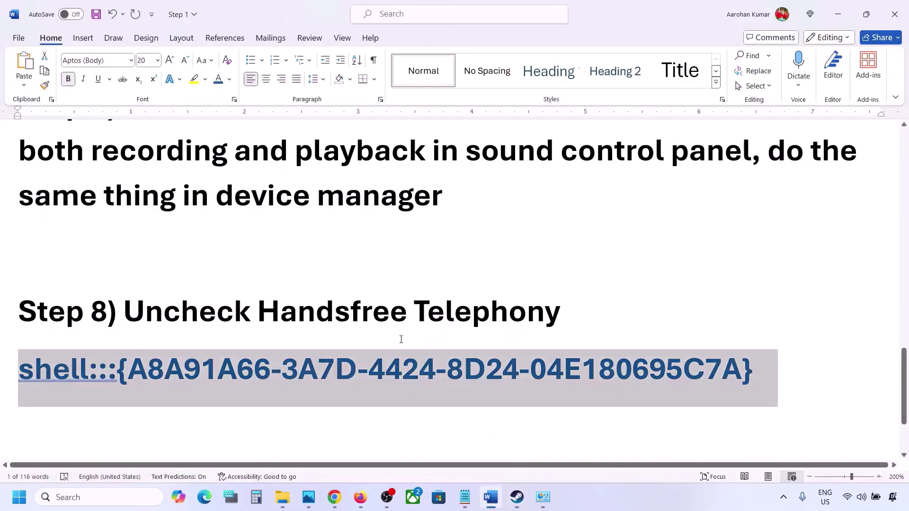
scroll(400, 339, "down", 3)
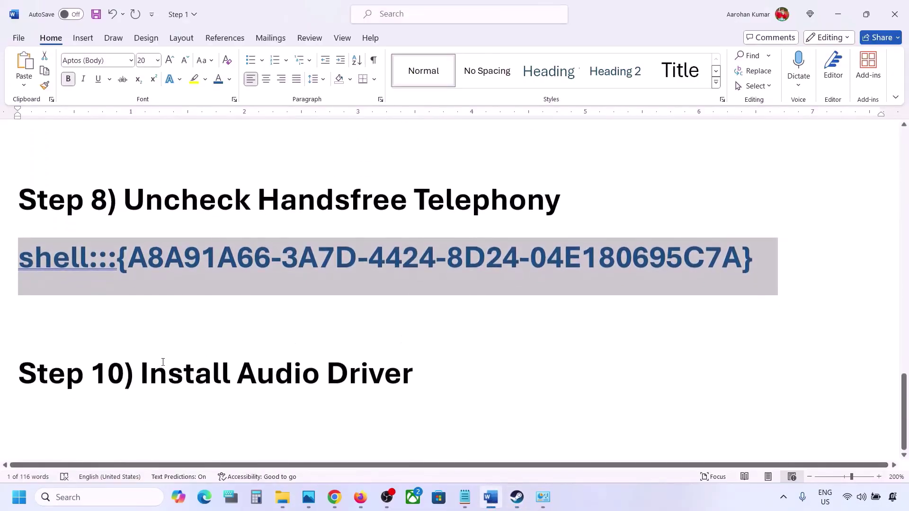
Highlight the Install Audio Driver text of Step 10 in the instructions and open Device Manager.
left_click_drag(151, 369, 397, 381)
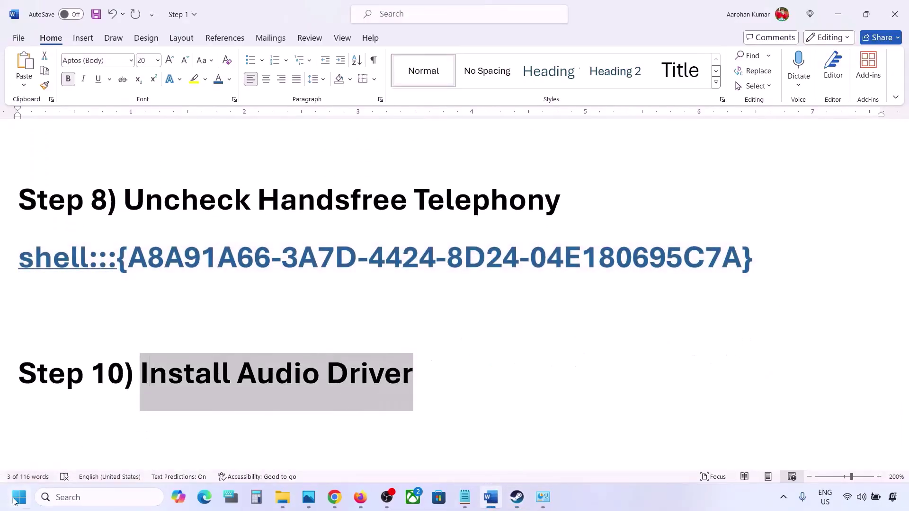
right_click(15, 501)
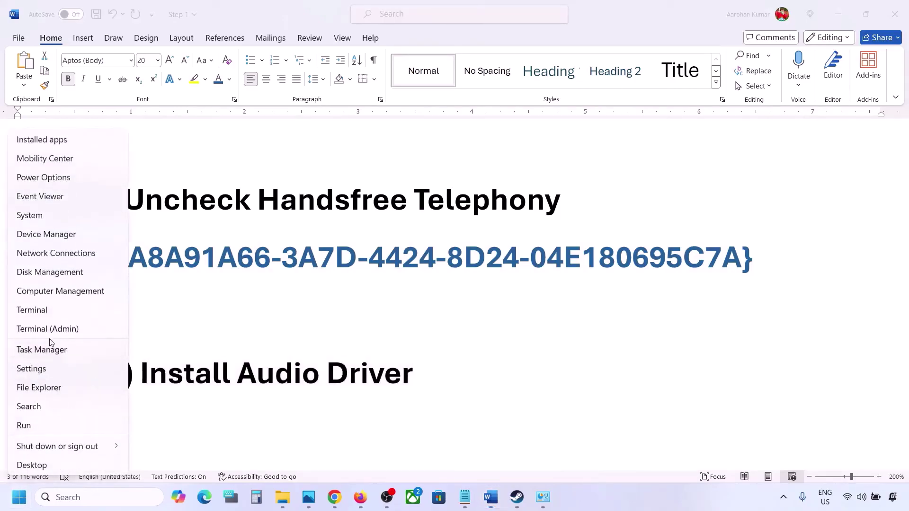
left_click(41, 234)
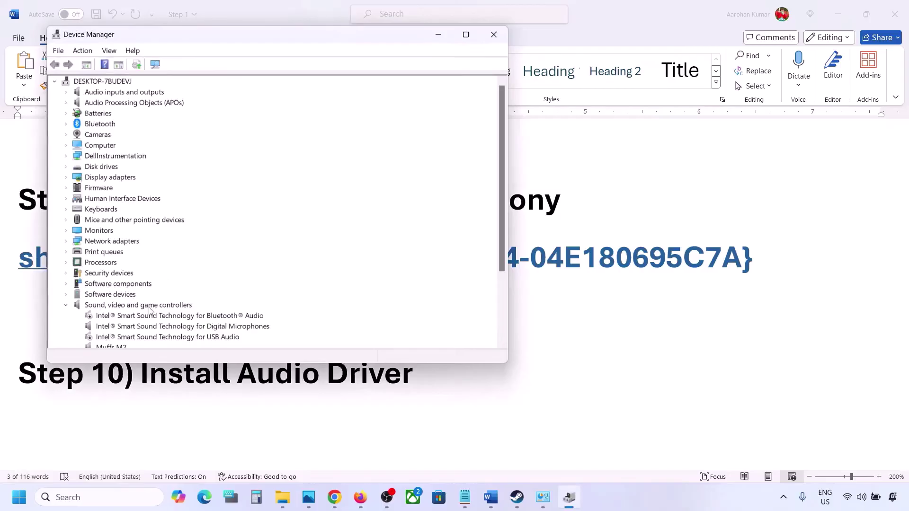
Try to update the Realtek(R) Audio driver by picking Realtek Audio from the computer's available drivers, cancelling before installation and closing Device Manager.
scroll(150, 311, "down", 2)
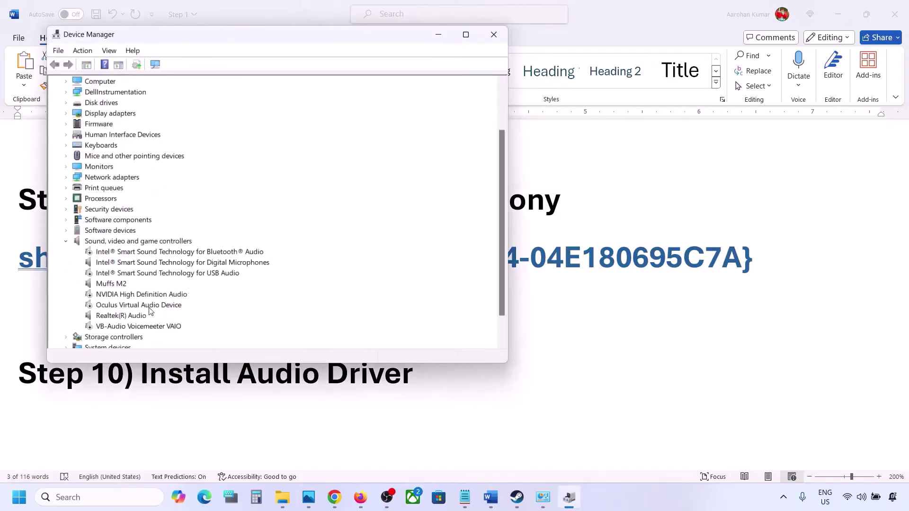
left_click(113, 318)
right_click(113, 319)
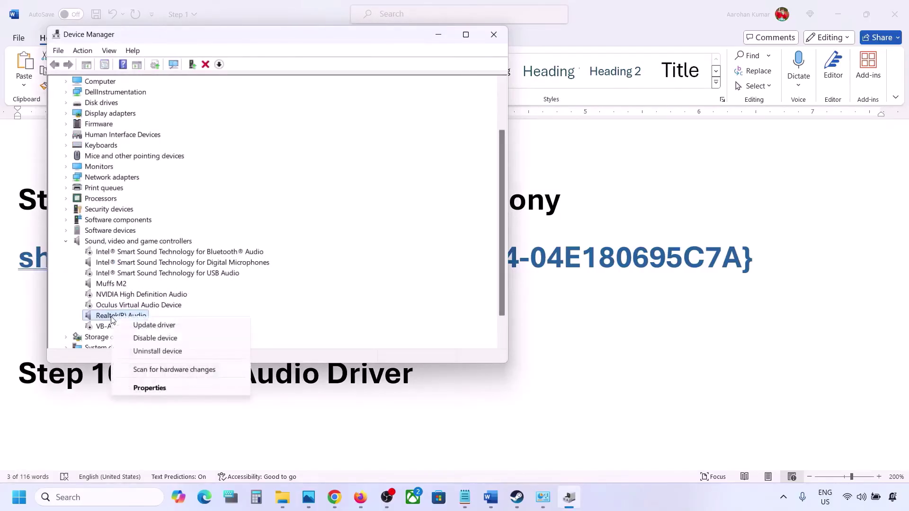
left_click(174, 328)
left_click(215, 241)
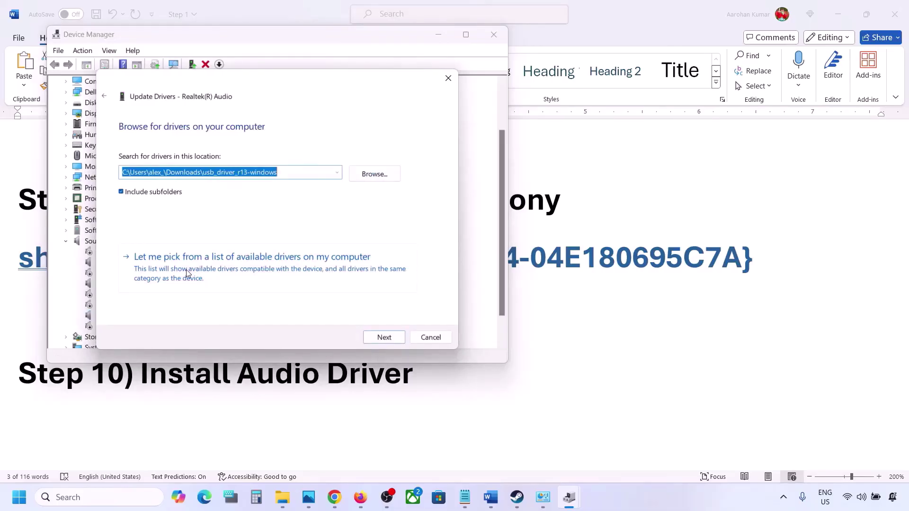
left_click(187, 272)
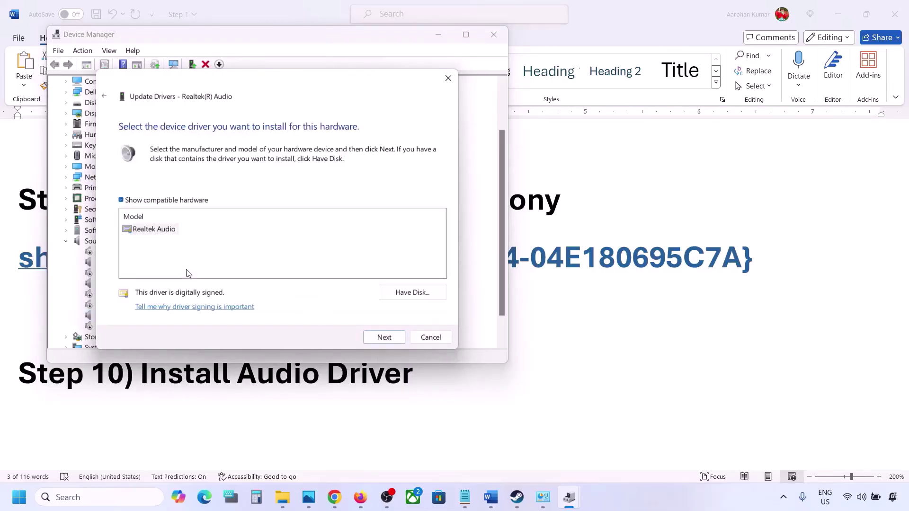
left_click(146, 229)
left_click_drag(268, 84, 374, 68)
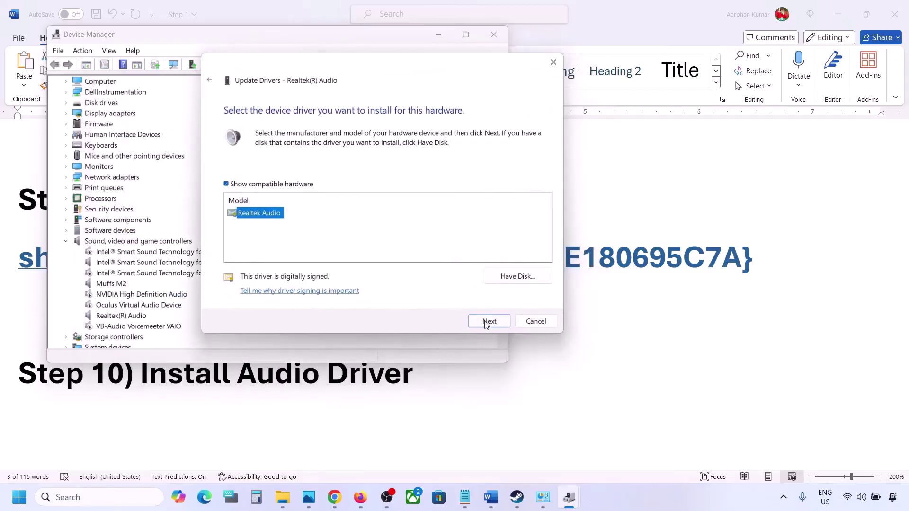
left_click(531, 324)
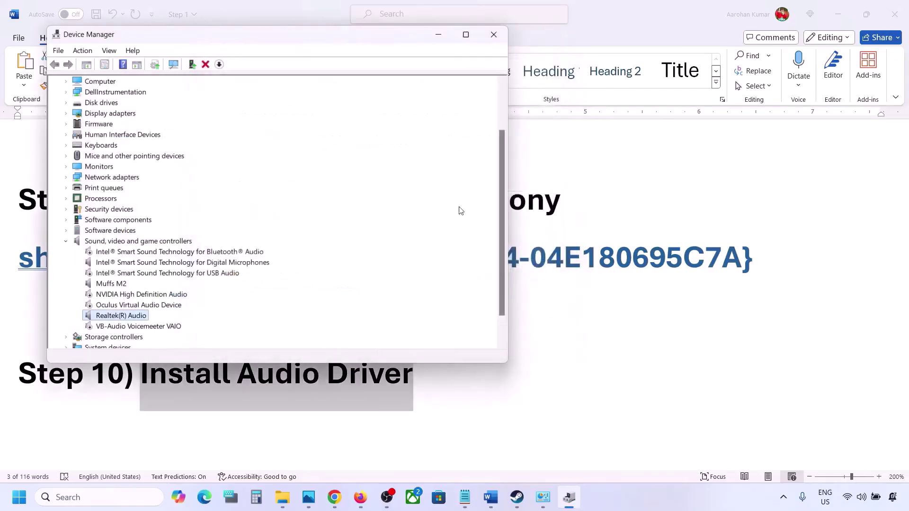
left_click(501, 33)
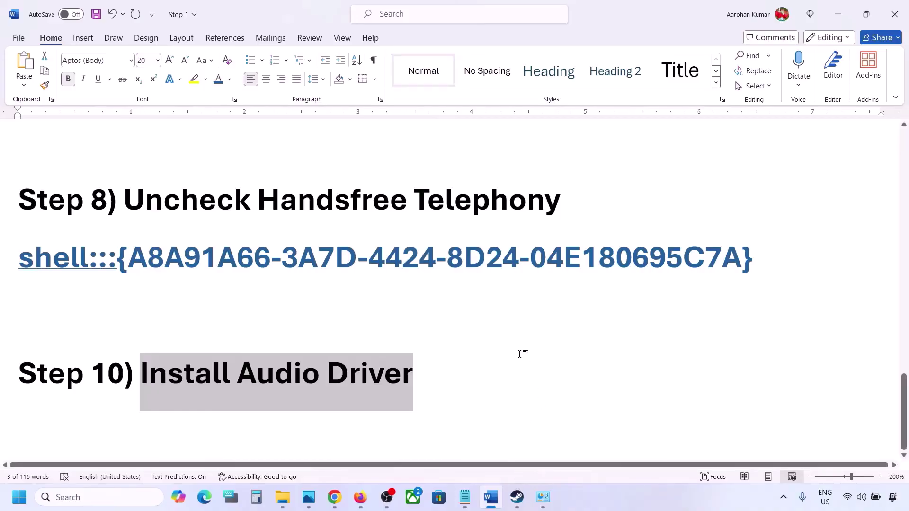
scroll(522, 353, "up", 3)
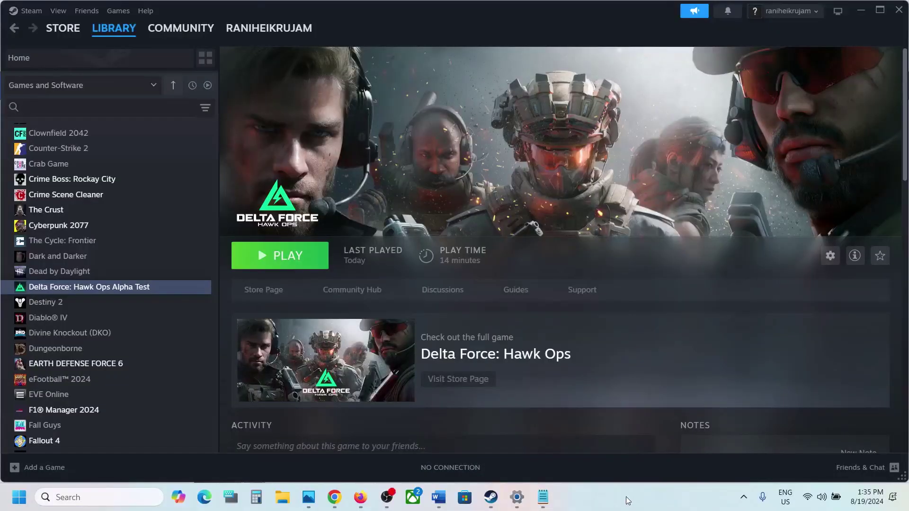
In Steam, verify the integrity of the Delta Force: Hawk Ops Alpha Test beta files and close the game's properties.
right_click(125, 291)
left_click(170, 380)
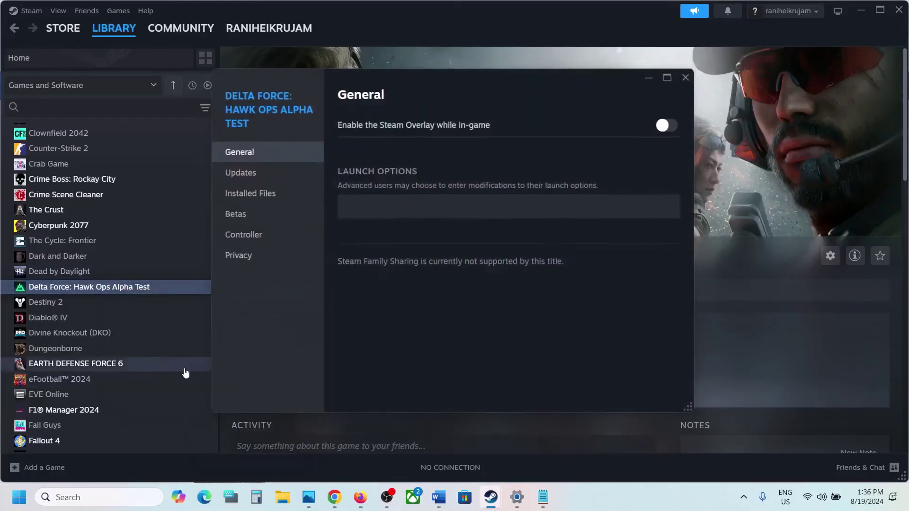
left_click(260, 202)
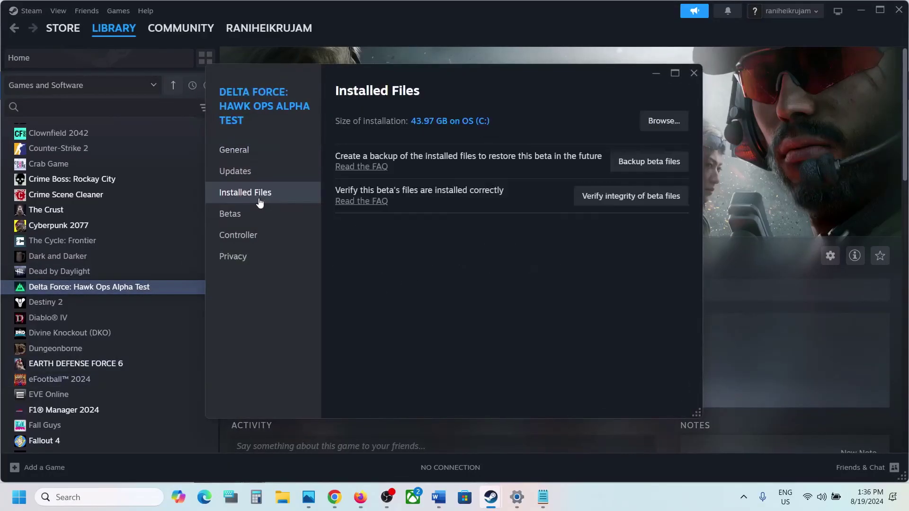
left_click(620, 196)
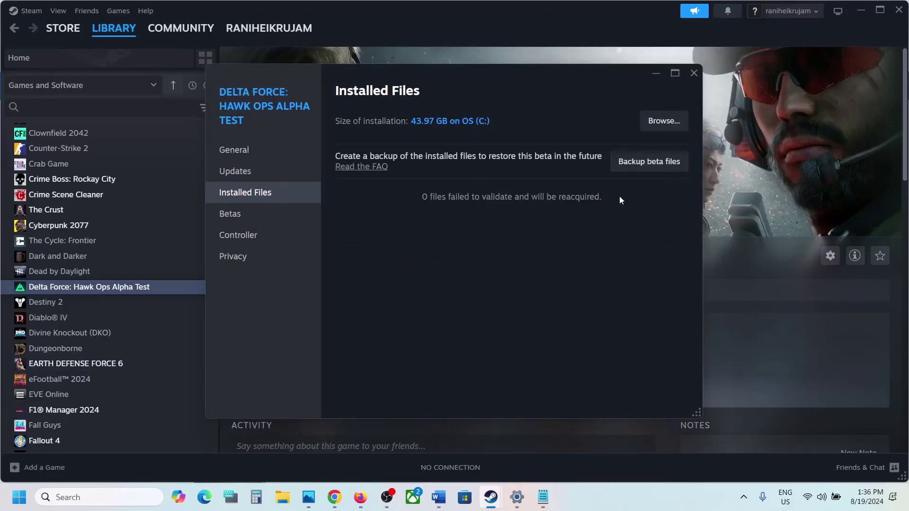
left_click(758, 205)
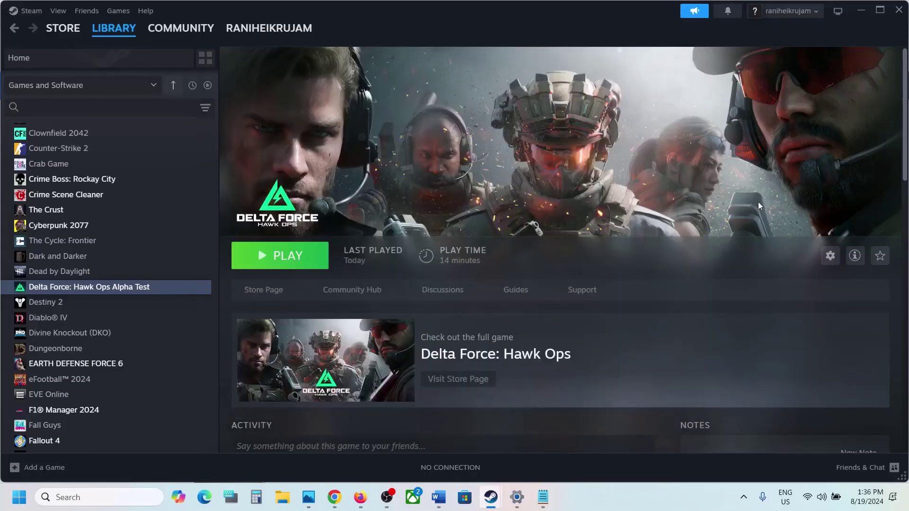